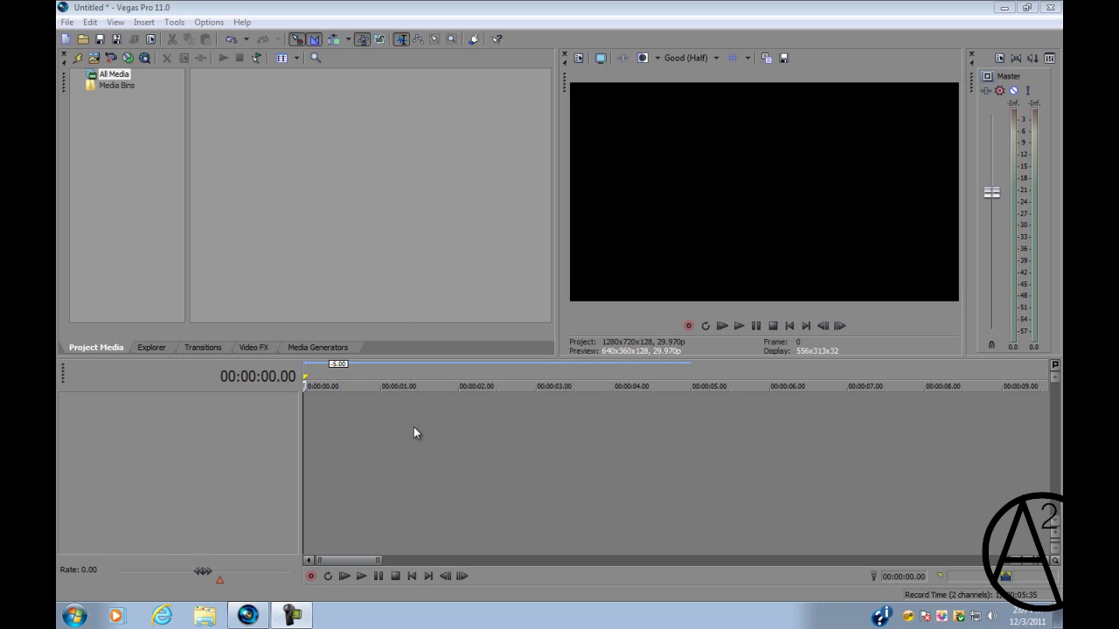
Right-click the empty timeline to bring up its track insertion menu.
right_click(467, 426)
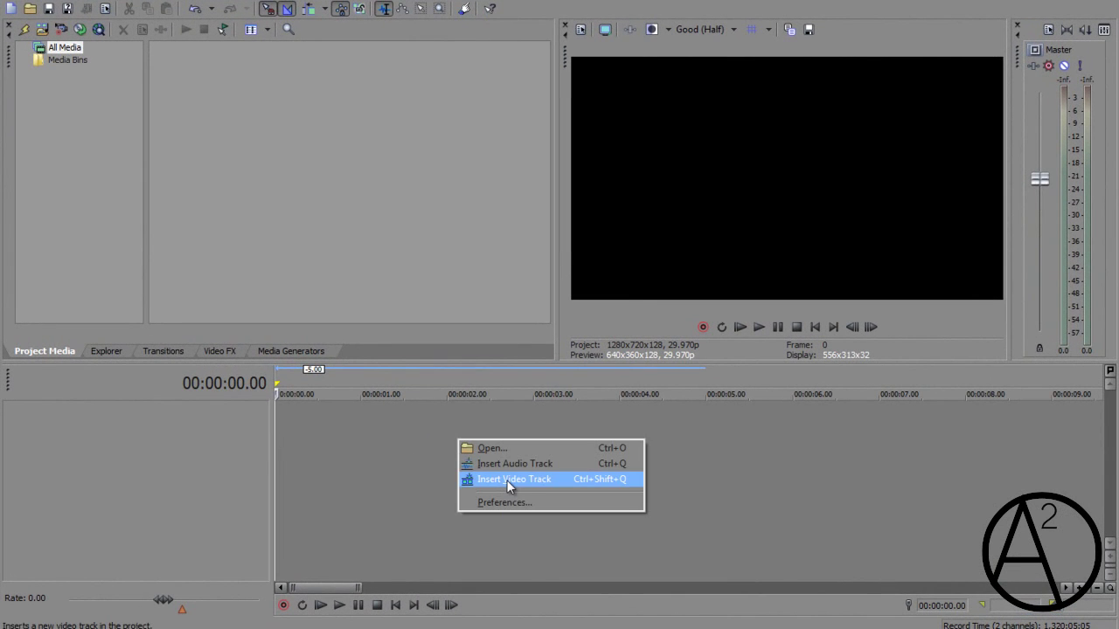
Insert a video track and add a Sony Titles & Text media clip to it.
click(510, 486)
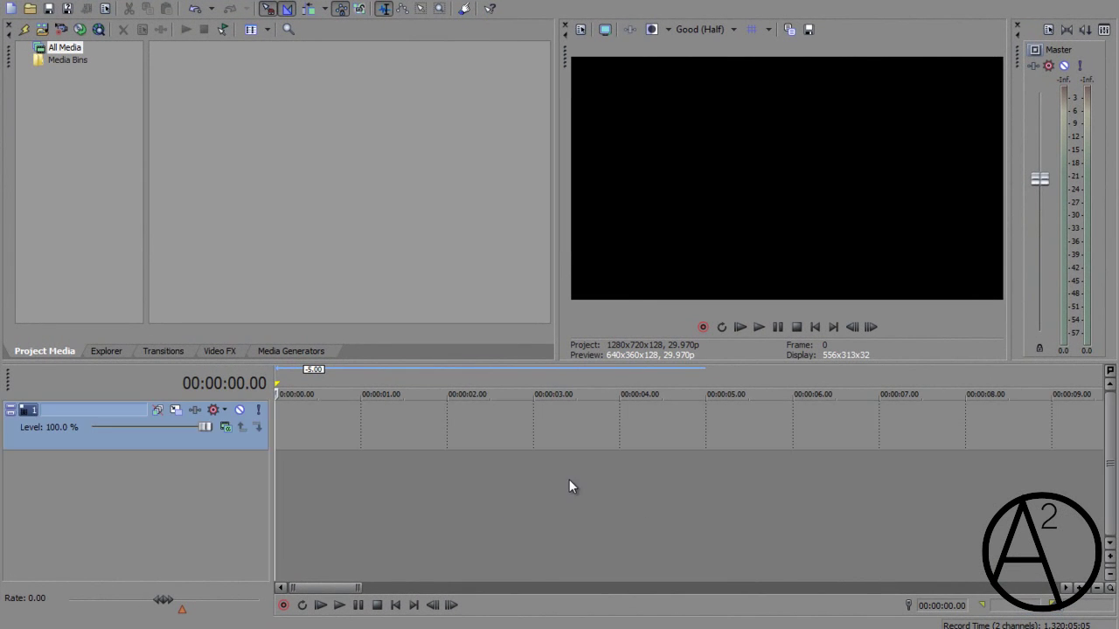
click(113, 1)
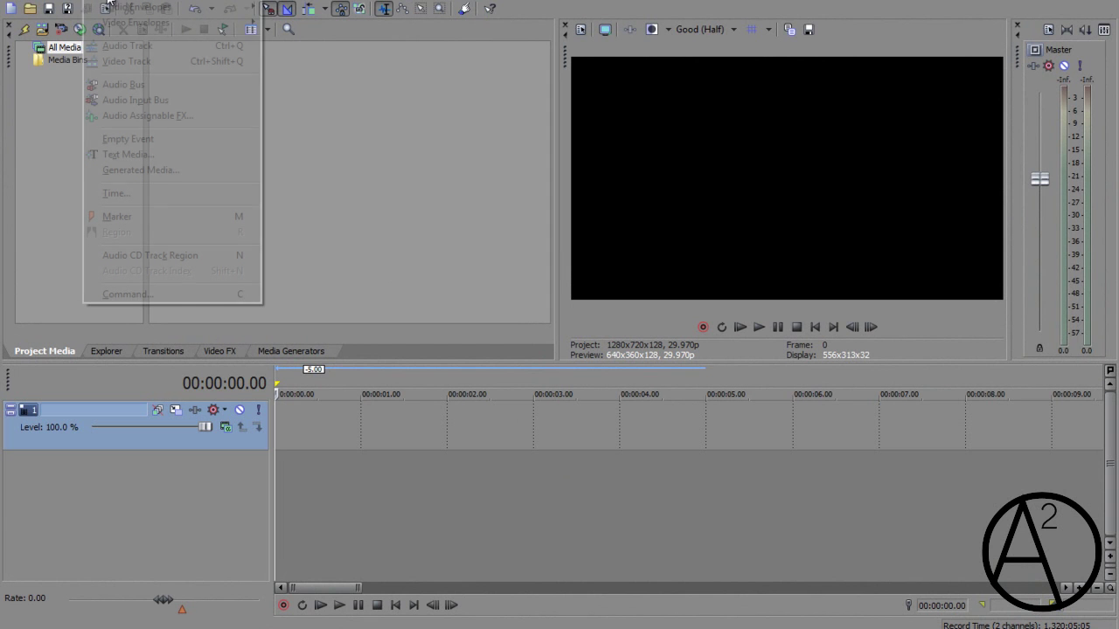
click(168, 156)
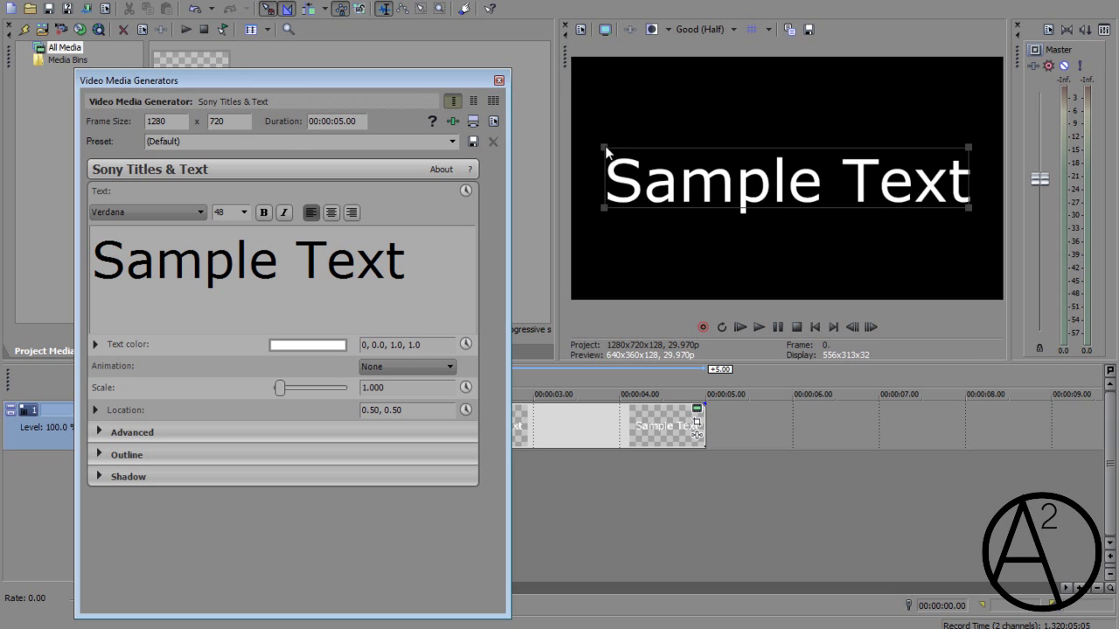
Scale the Sample Text title to 0.950 and position it at 0.51, 0.55.
mouse_move(606, 151)
mouse_down()
mouse_move(588, 149)
mouse_move(641, 153)
mouse_move(613, 146)
mouse_up()
drag(704, 152, 732, 157)
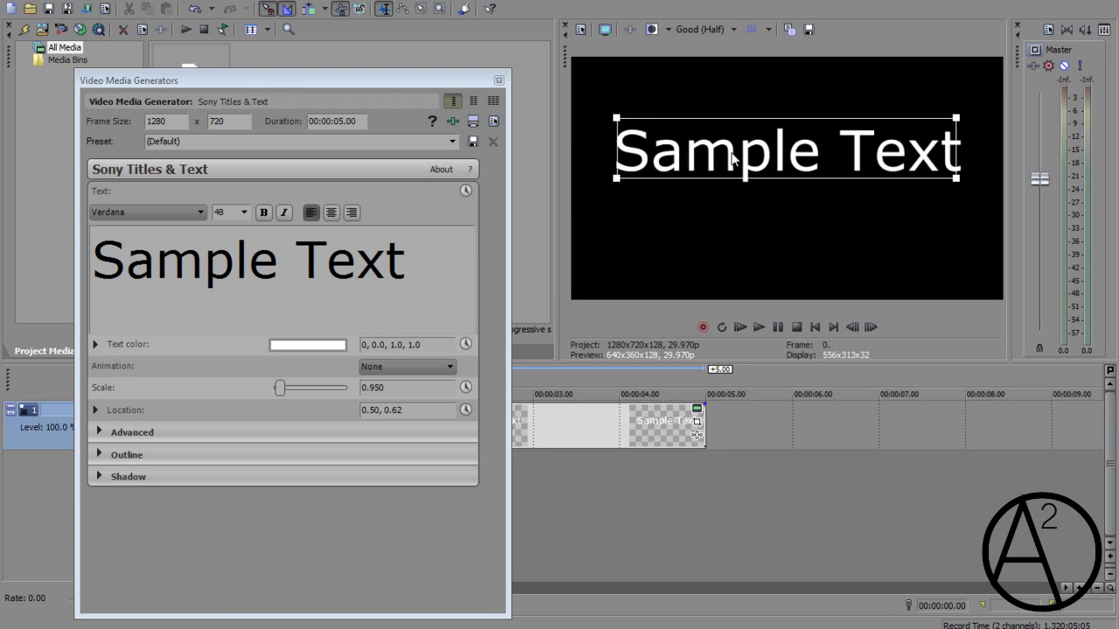
click(498, 81)
click(421, 425)
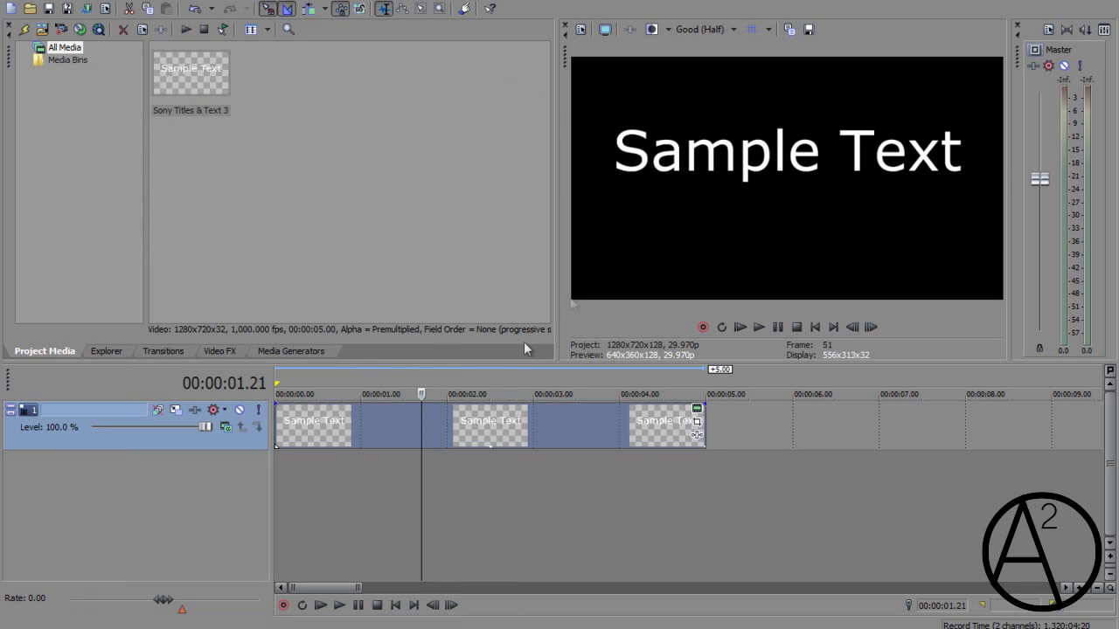
click(697, 408)
mouse_move(739, 192)
mouse_down()
mouse_move(748, 228)
mouse_move(749, 206)
mouse_up()
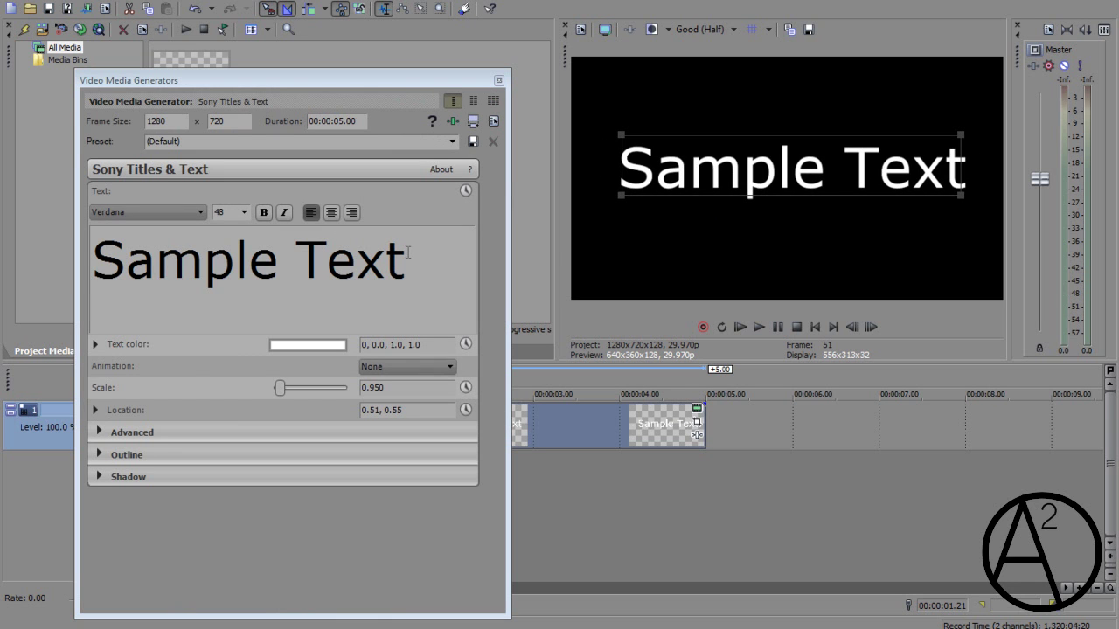
Try the Walkway Condensed Bold and GungsuhChe fonts on the title.
click(204, 211)
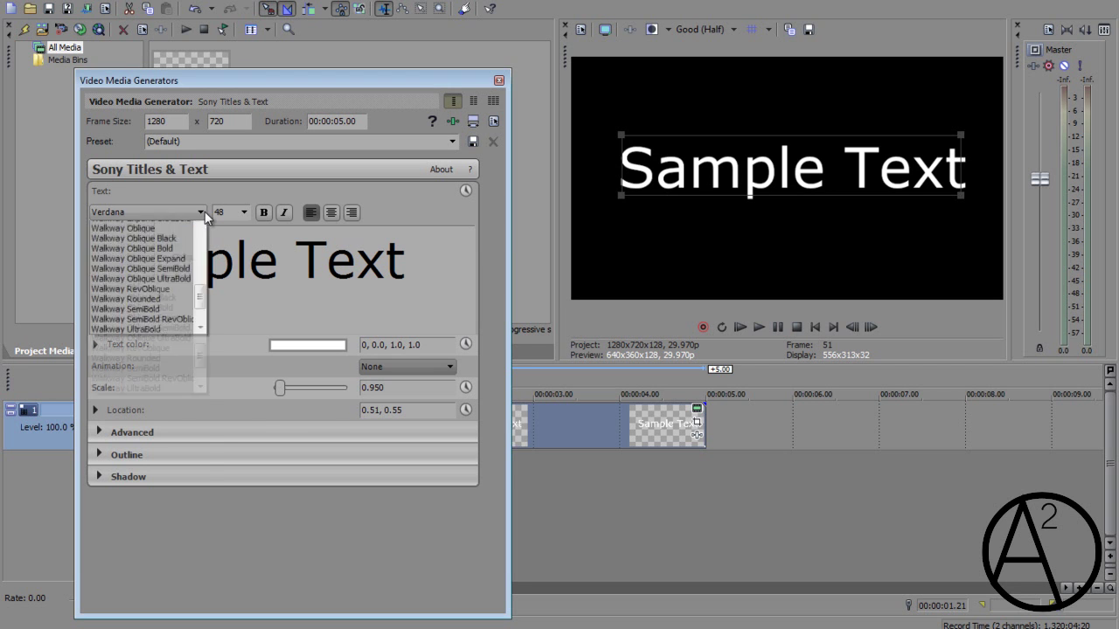
click(173, 238)
click(200, 212)
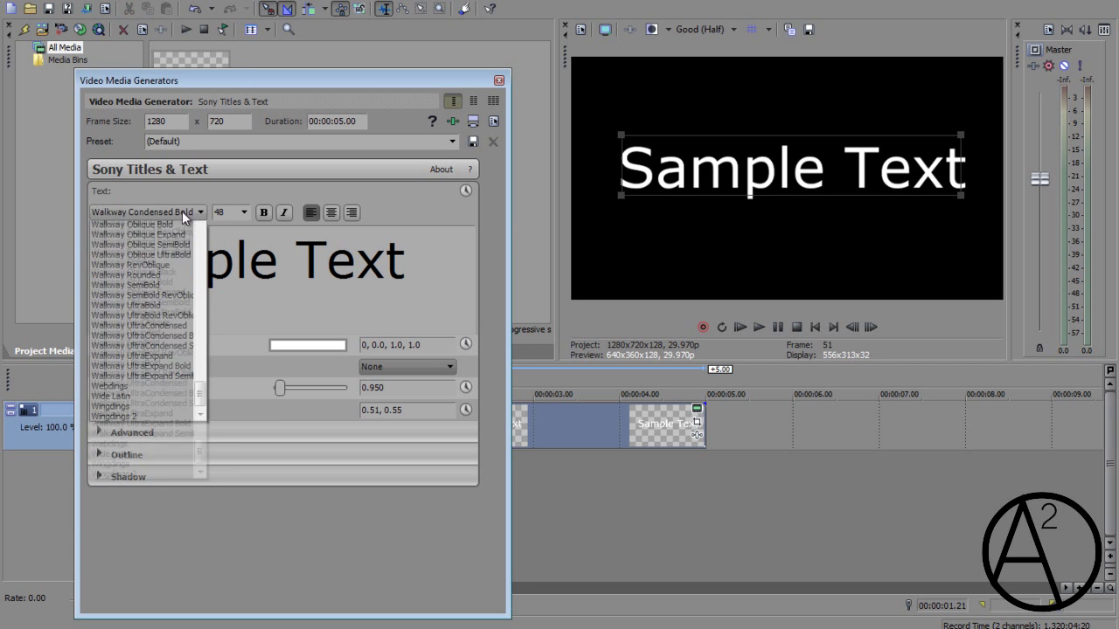
drag(200, 502, 203, 360)
click(155, 276)
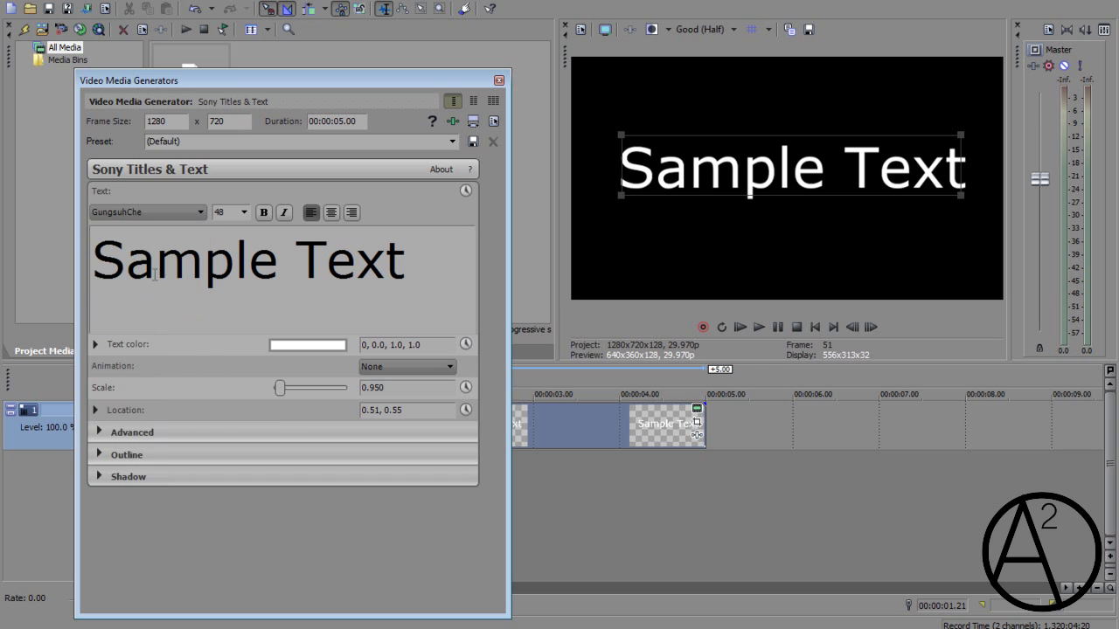
Set the whole Sample Text wording to Walkway Oblique.
drag(434, 254, 92, 256)
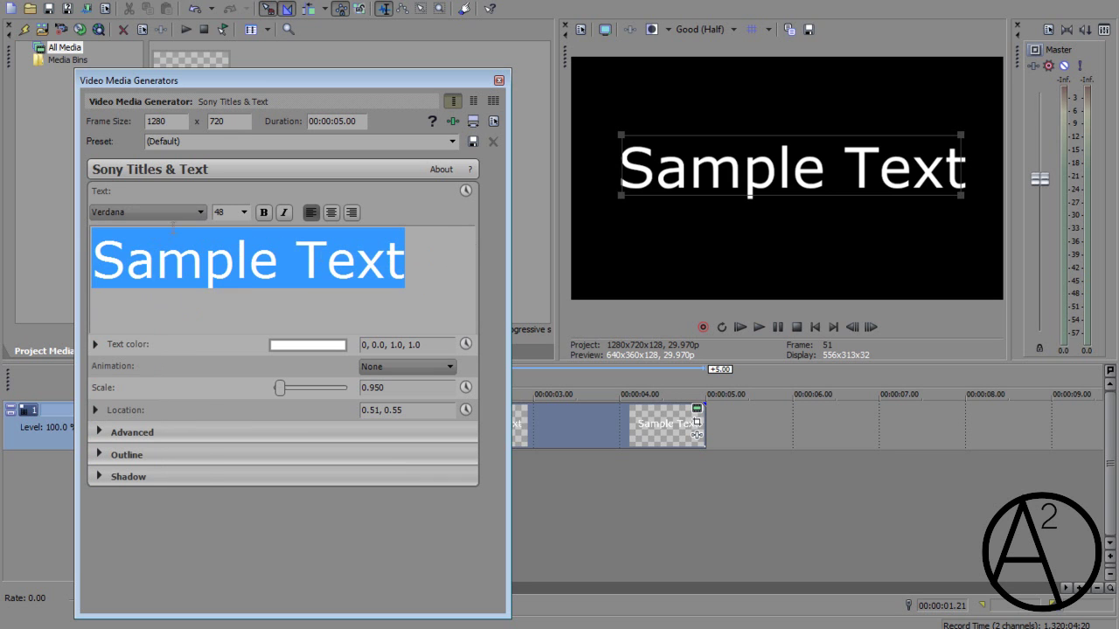
click(181, 213)
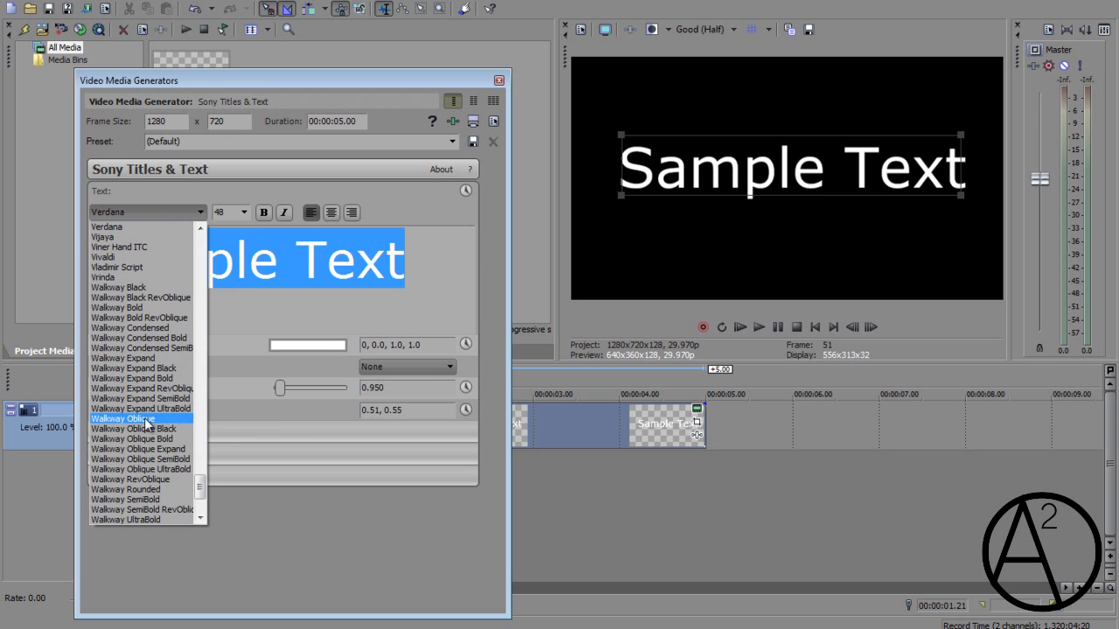
click(148, 426)
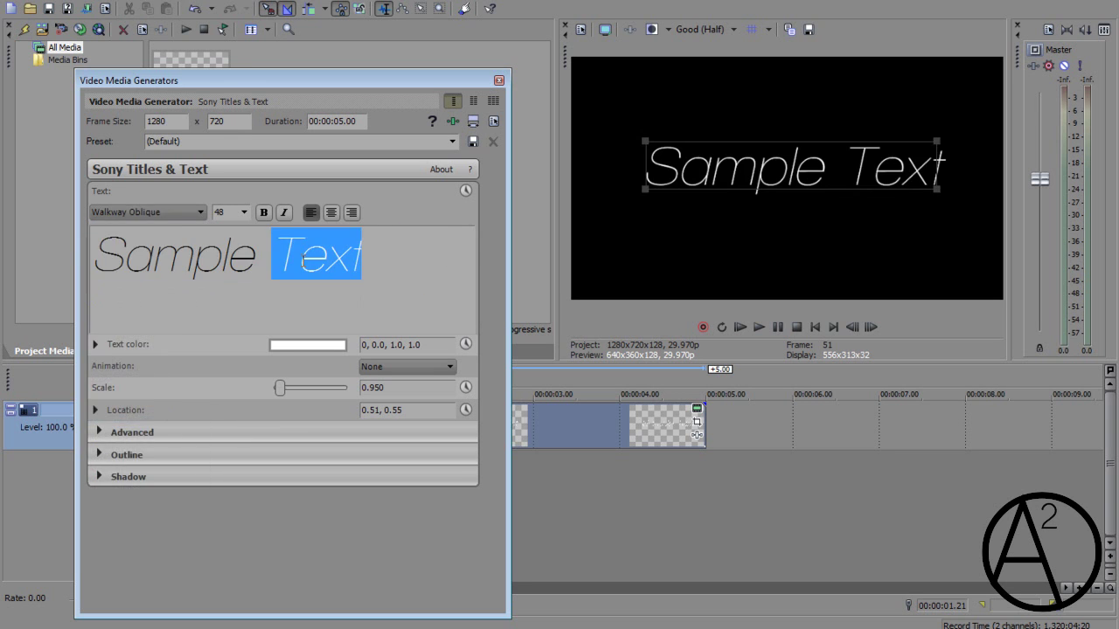
click(159, 211)
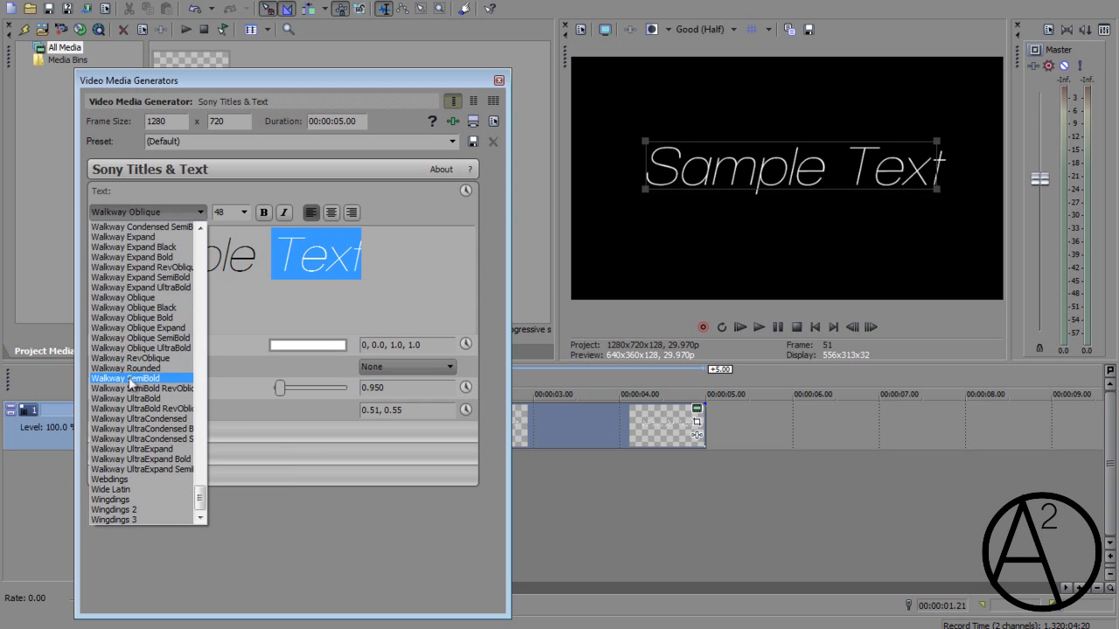
click(457, 84)
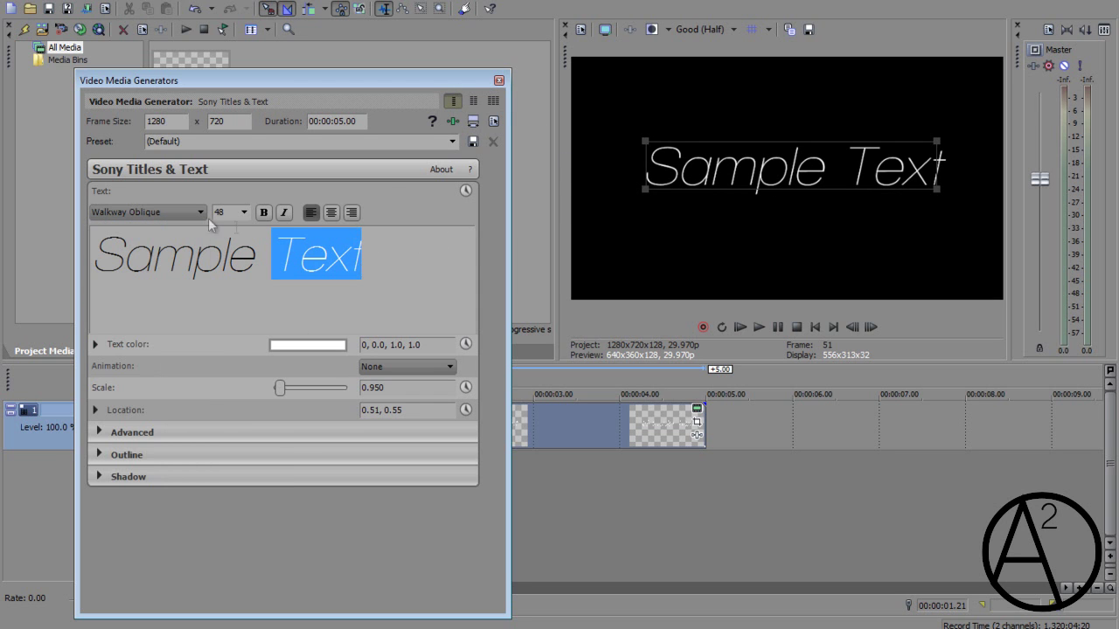
Change the word 'Text' to Walkway UltraCondensed, then select all the title text.
click(392, 253)
double_click(338, 258)
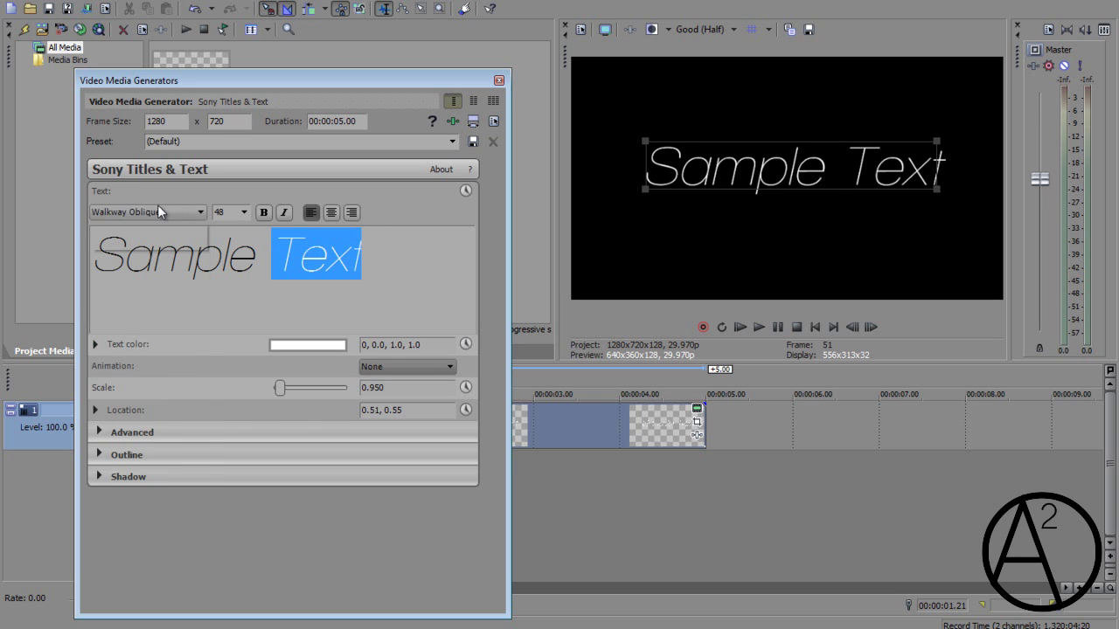
click(145, 212)
click(146, 417)
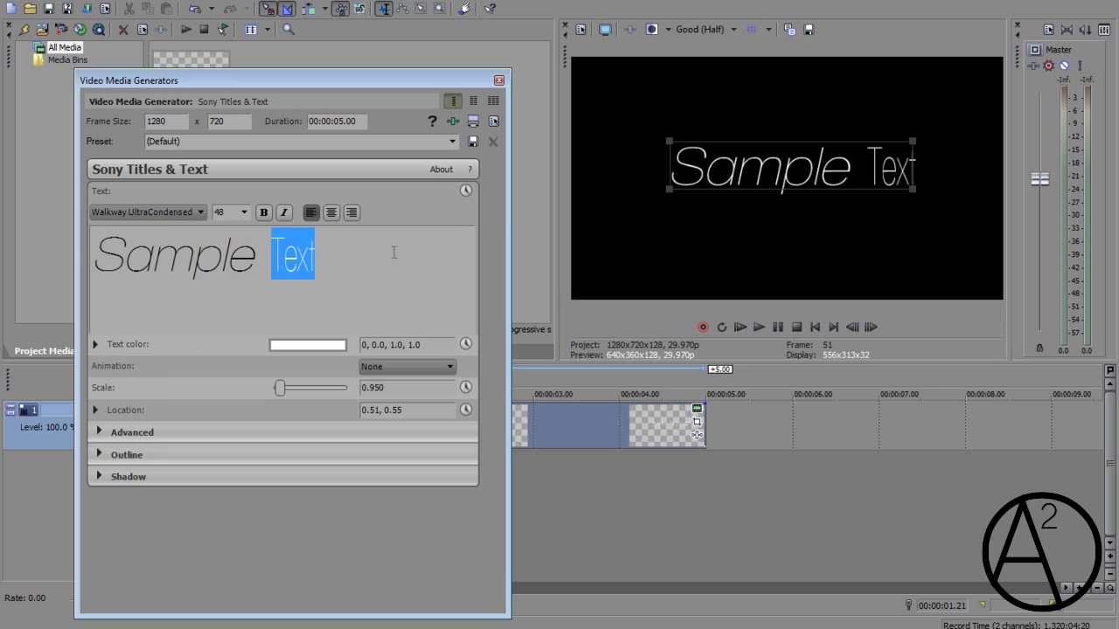
key(ctrl+a)
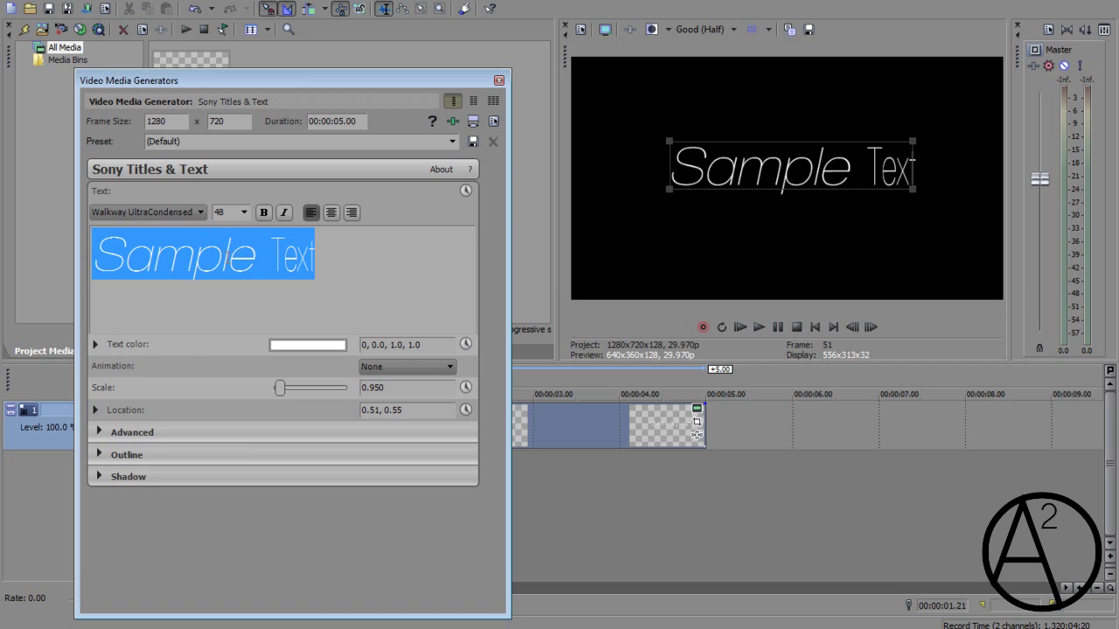
Set the title's text colour to deep blue, HSV 222, 1.0, 1.0, 1.0.
click(329, 246)
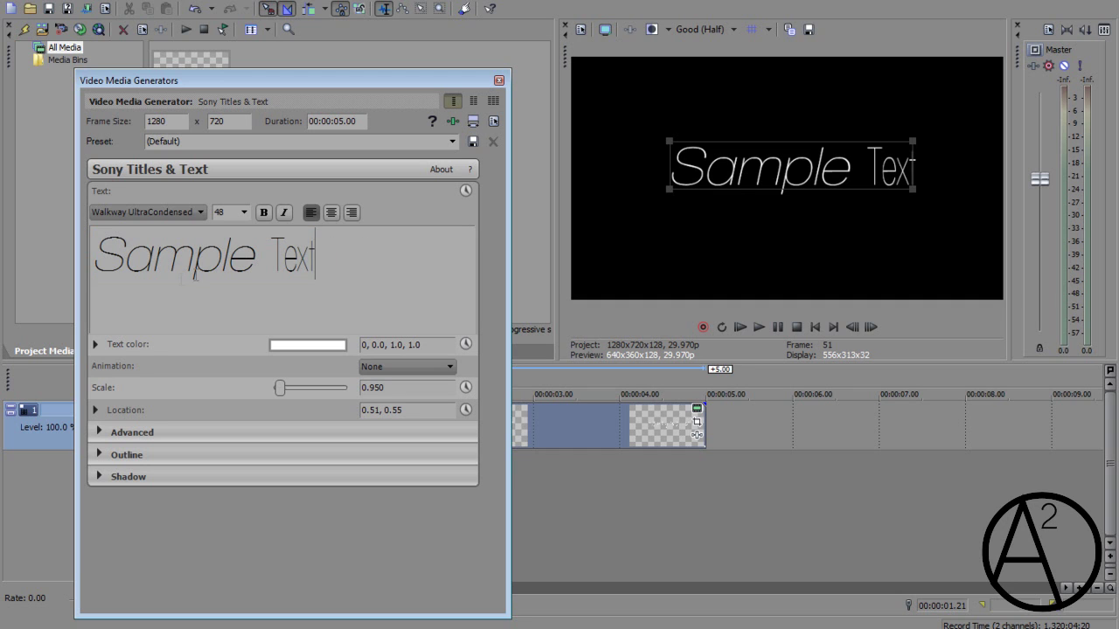
click(96, 345)
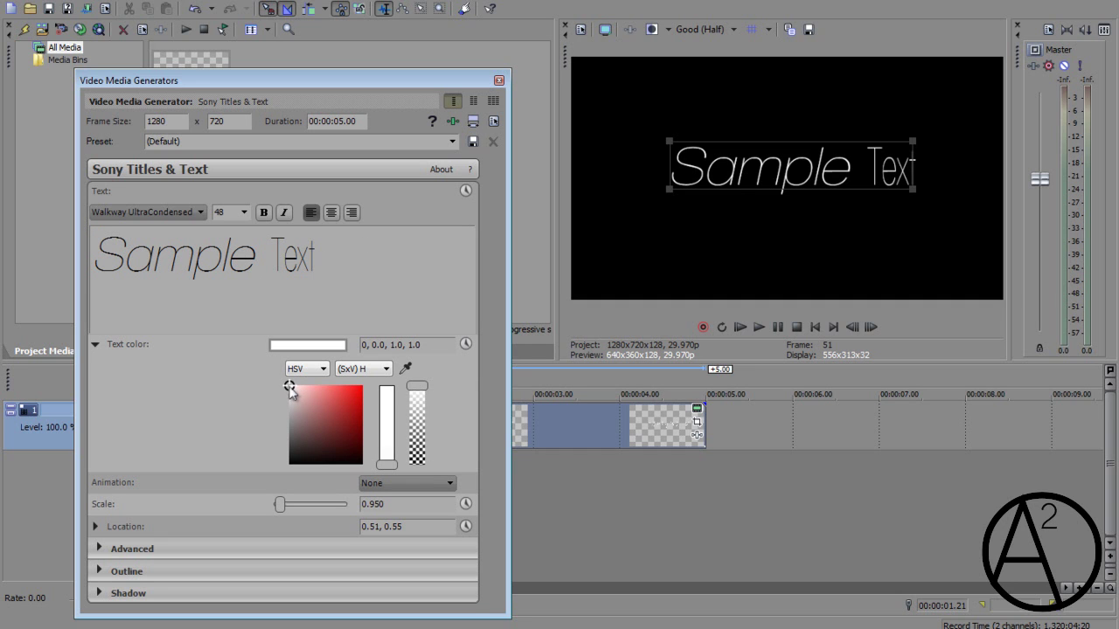
mouse_move(289, 387)
mouse_down()
mouse_move(360, 388)
mouse_move(317, 393)
mouse_move(317, 419)
mouse_move(350, 420)
mouse_move(374, 394)
mouse_move(363, 386)
mouse_up()
click(386, 422)
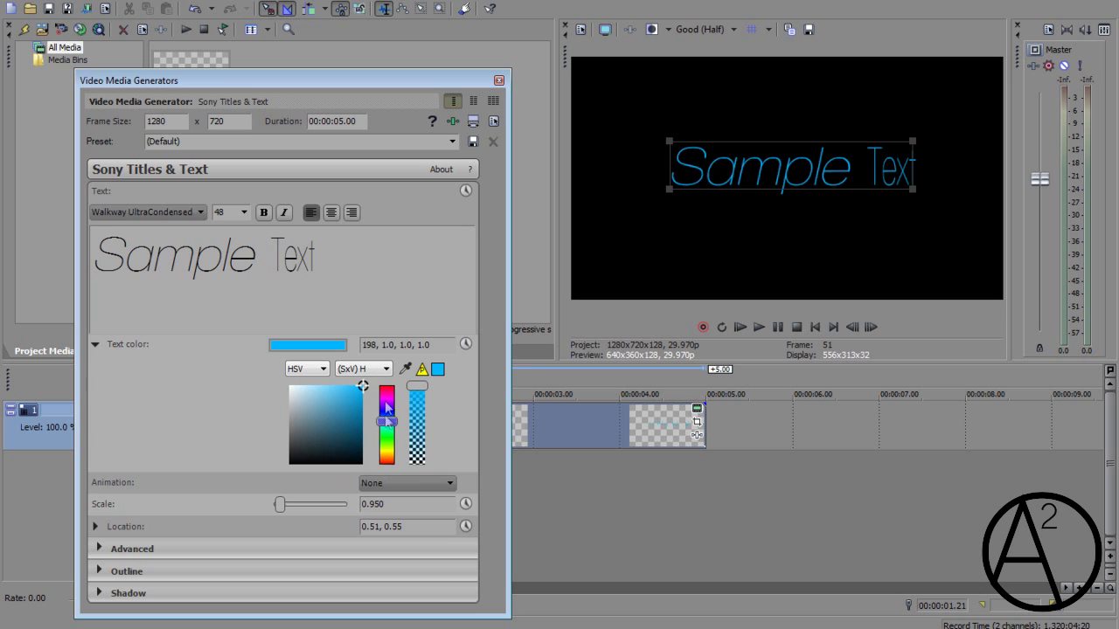
drag(384, 419, 419, 387)
click(109, 344)
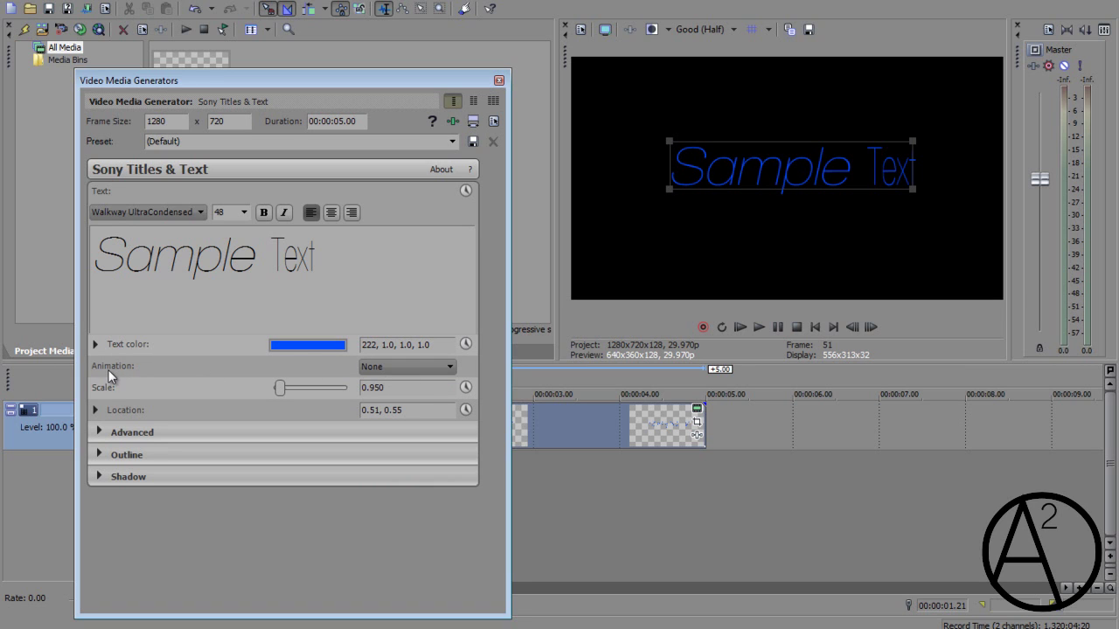
Apply the Fall Down animation to the title and play it back from the start.
click(373, 368)
click(389, 472)
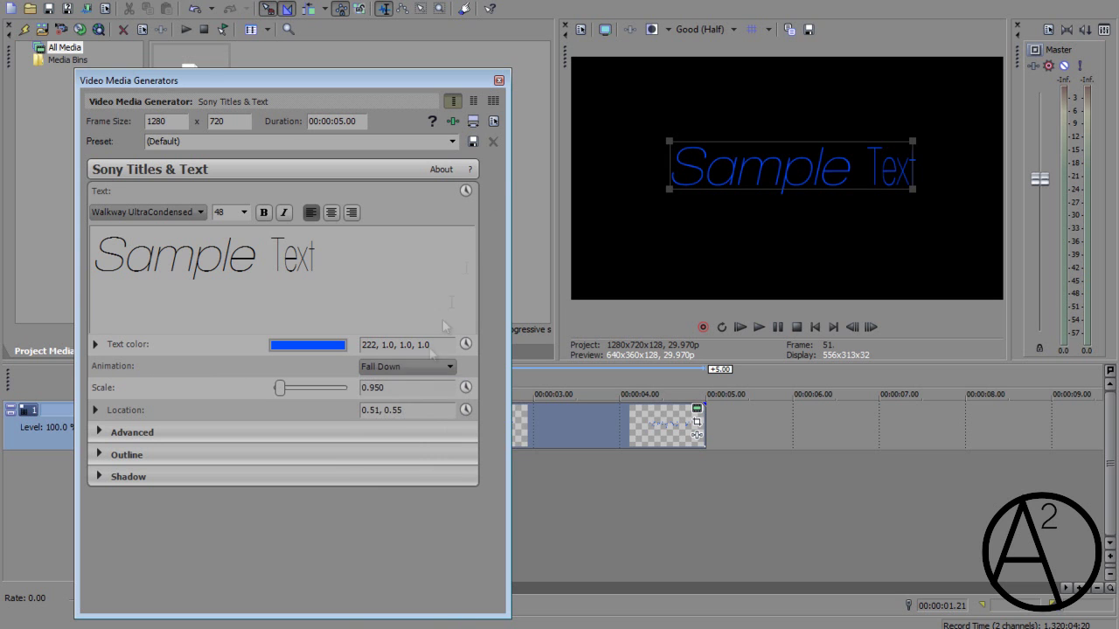
click(280, 422)
click(280, 423)
key(space)
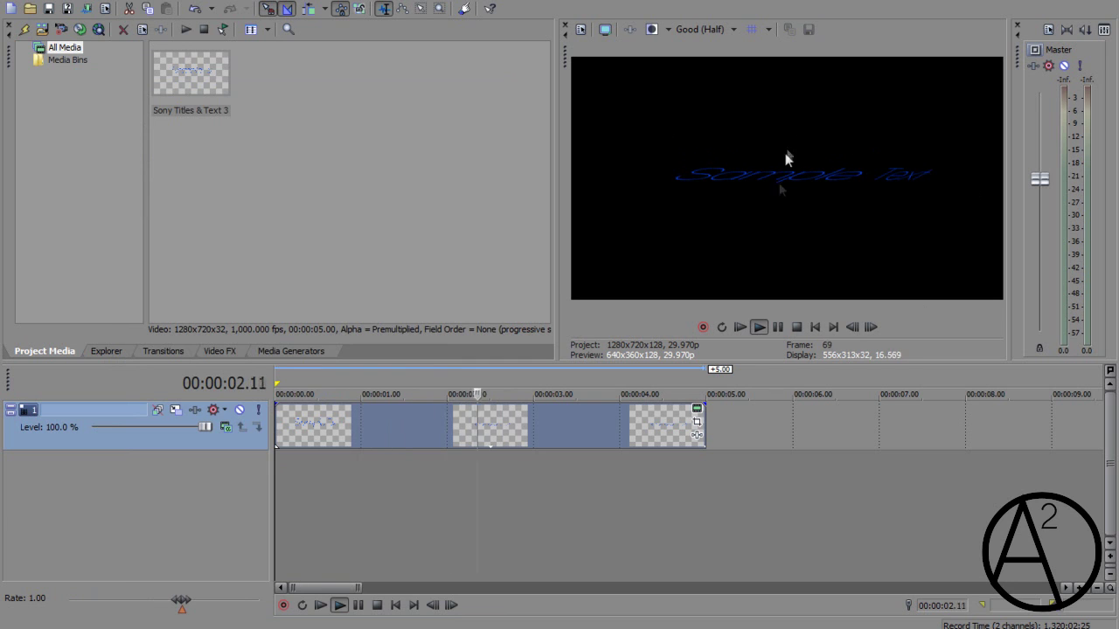
click(699, 409)
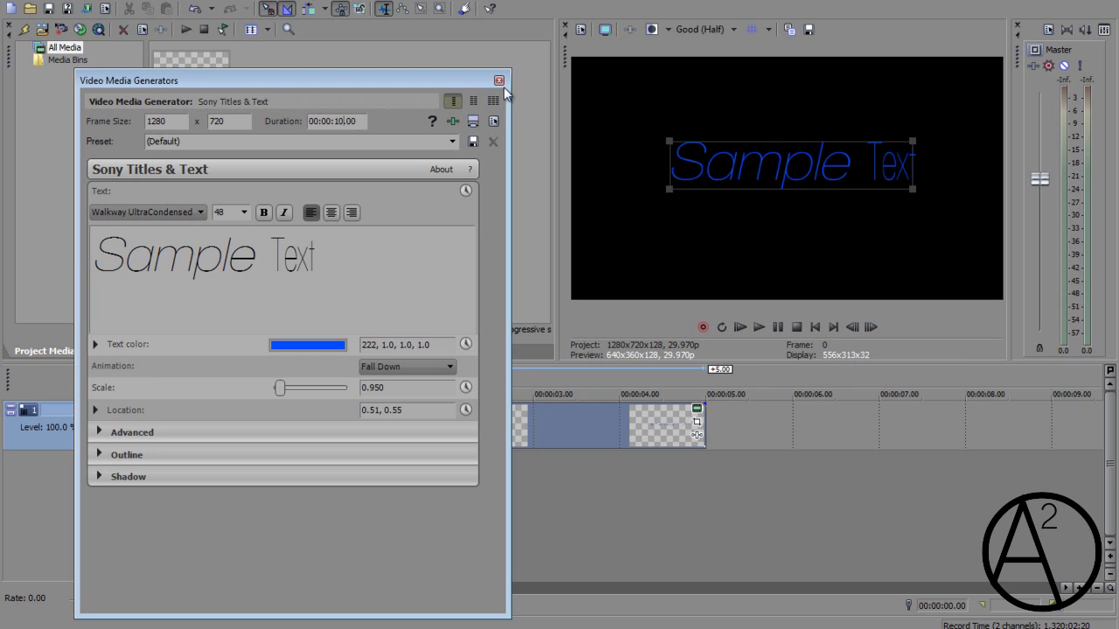
Confirm the 10-second duration and extend the title clip to about 9.55 seconds.
key(ctrl+a)
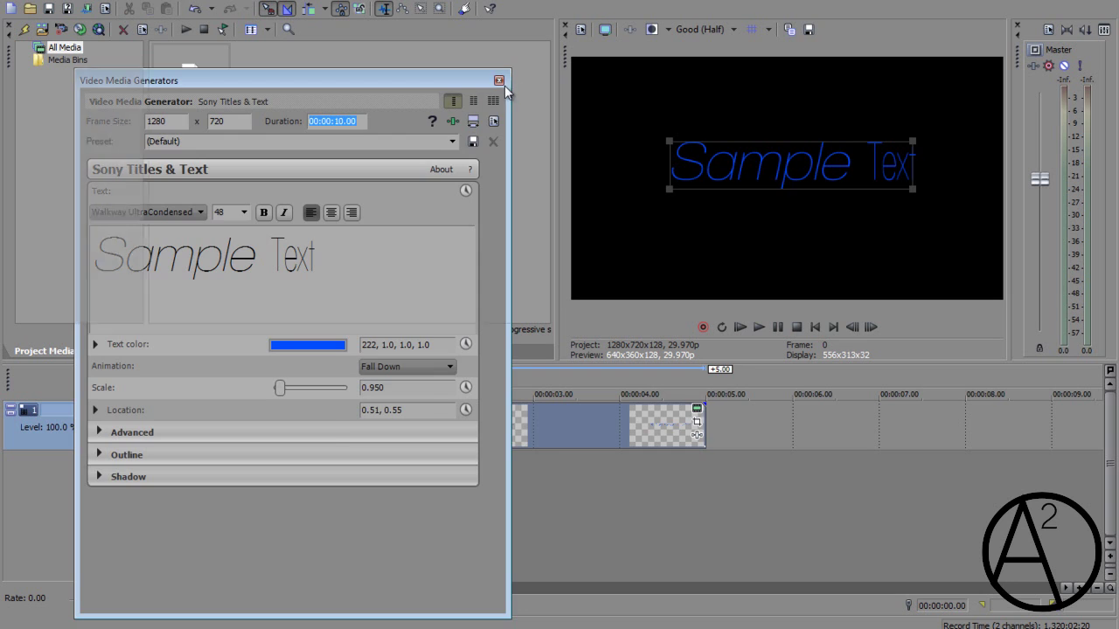
click(499, 81)
drag(705, 428, 1035, 437)
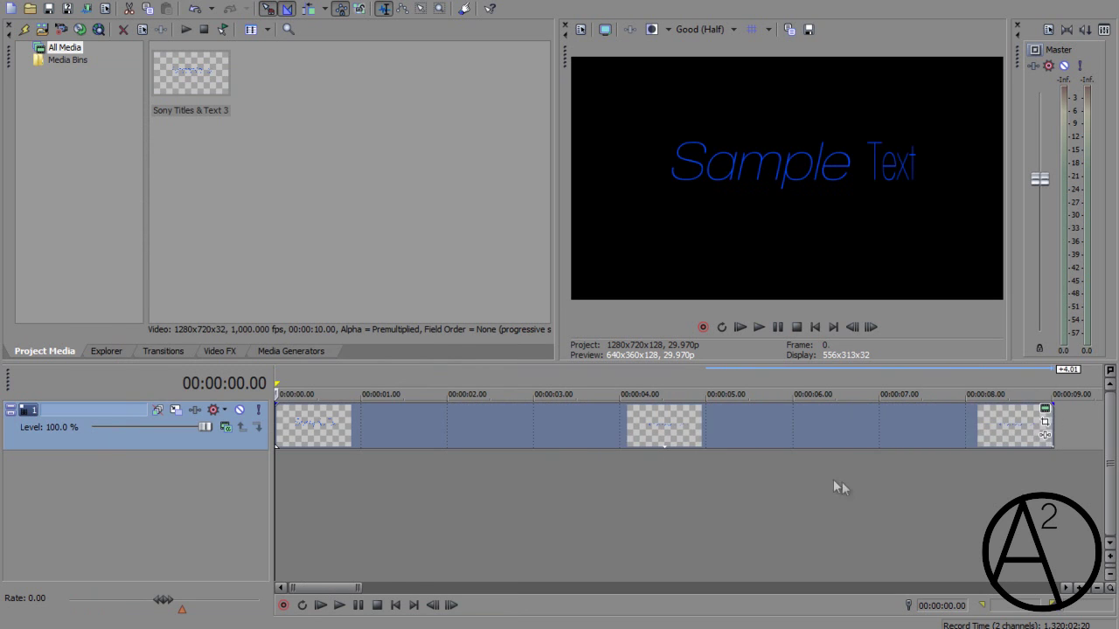
scroll(833, 482, down, 3)
drag(660, 421, 812, 433)
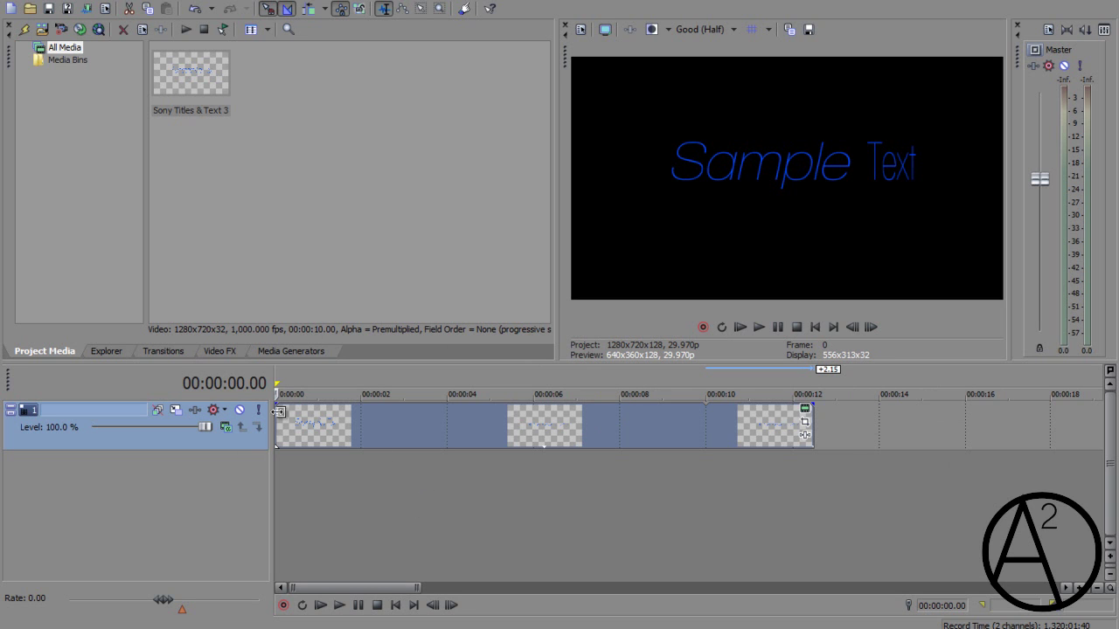
Preview the title playback, then shorten the title event on the timeline.
key(space)
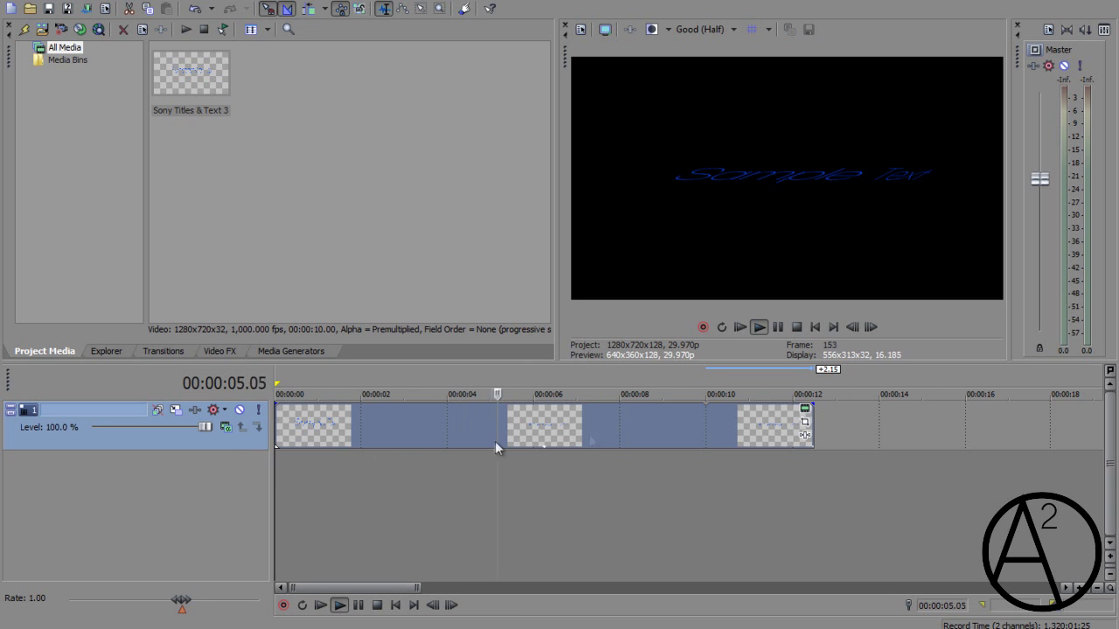
click(692, 424)
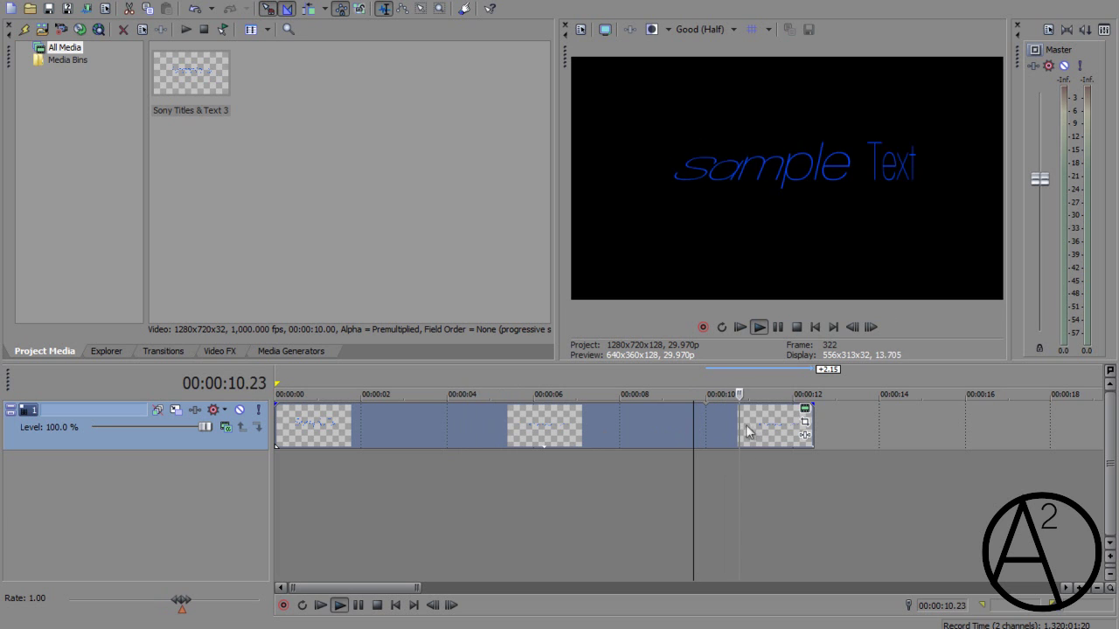
key(space)
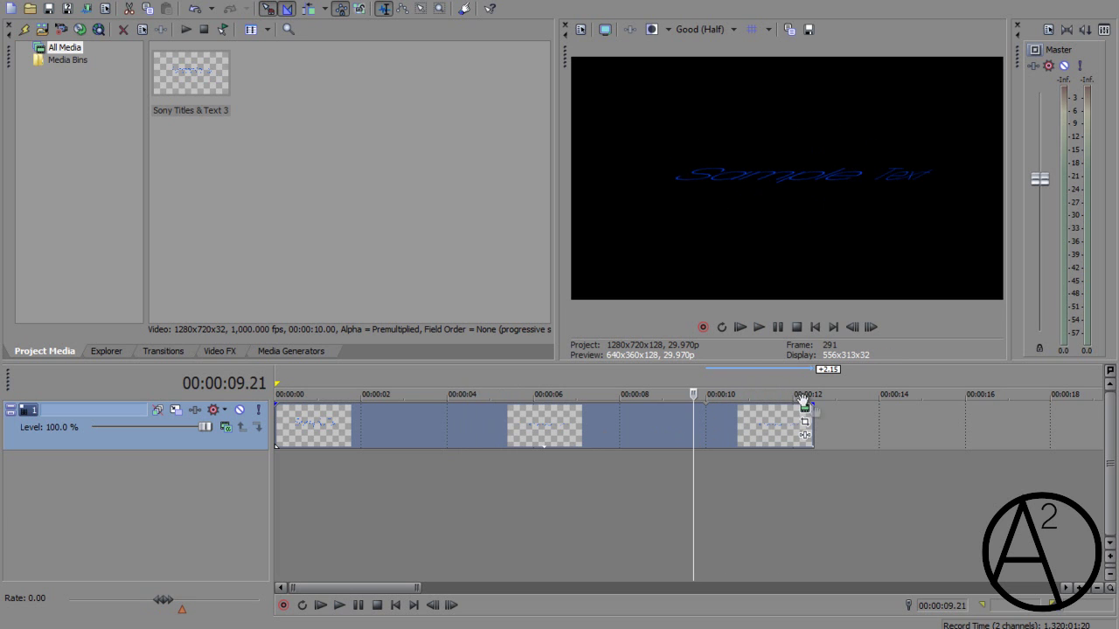
drag(806, 421, 698, 423)
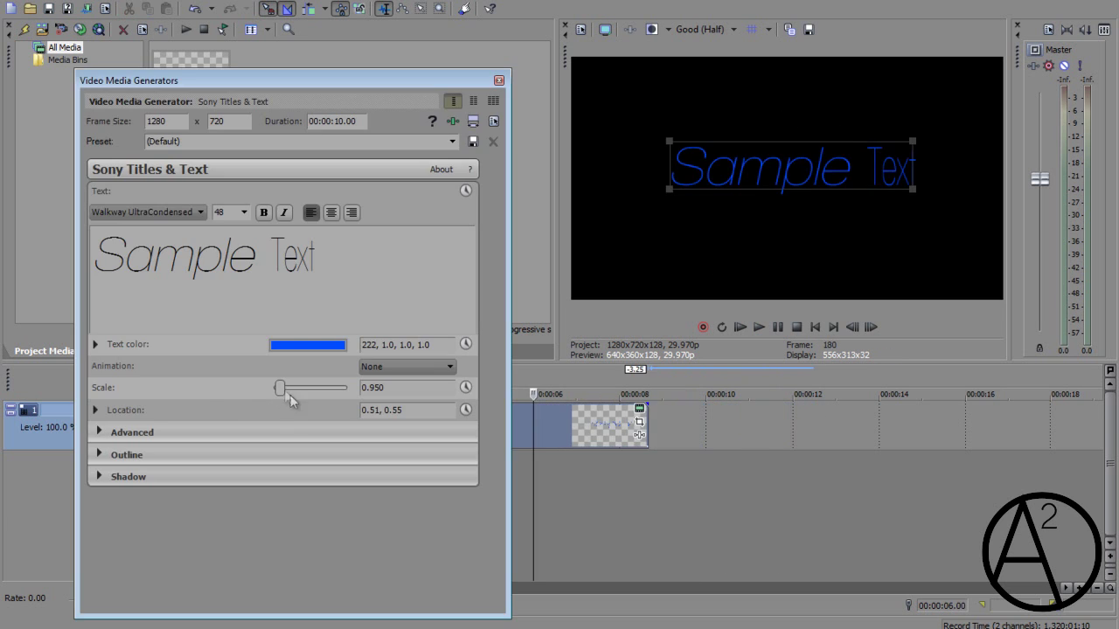
Scale the title to 1.106 and move it up-left to location 0.36, 0.75.
mouse_move(279, 392)
mouse_down()
mouse_move(297, 388)
mouse_move(278, 390)
mouse_up()
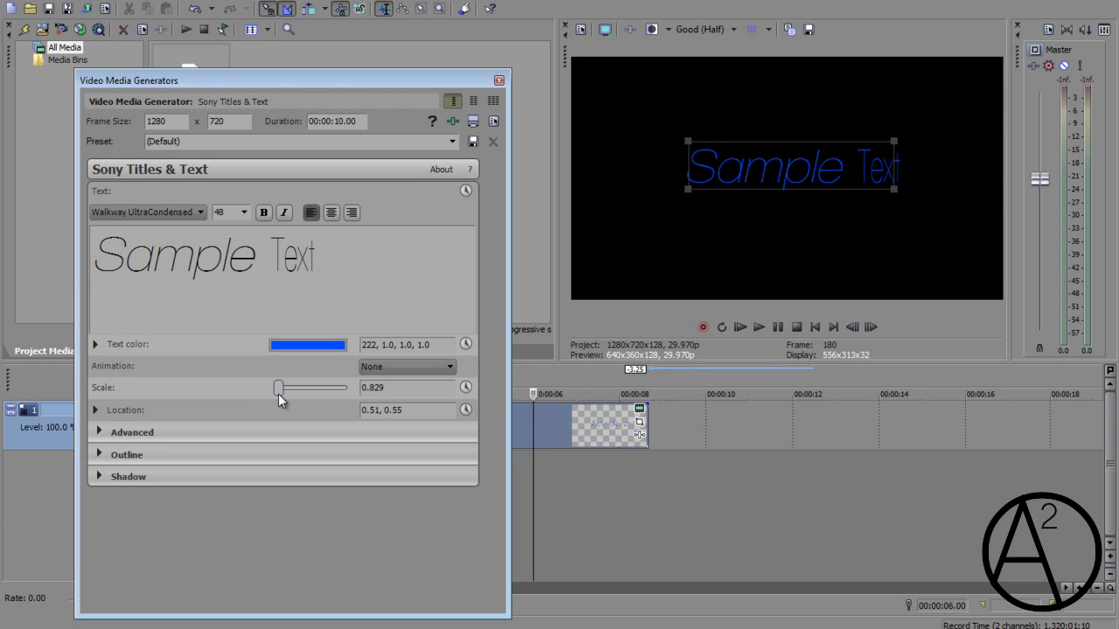
drag(686, 144, 647, 159)
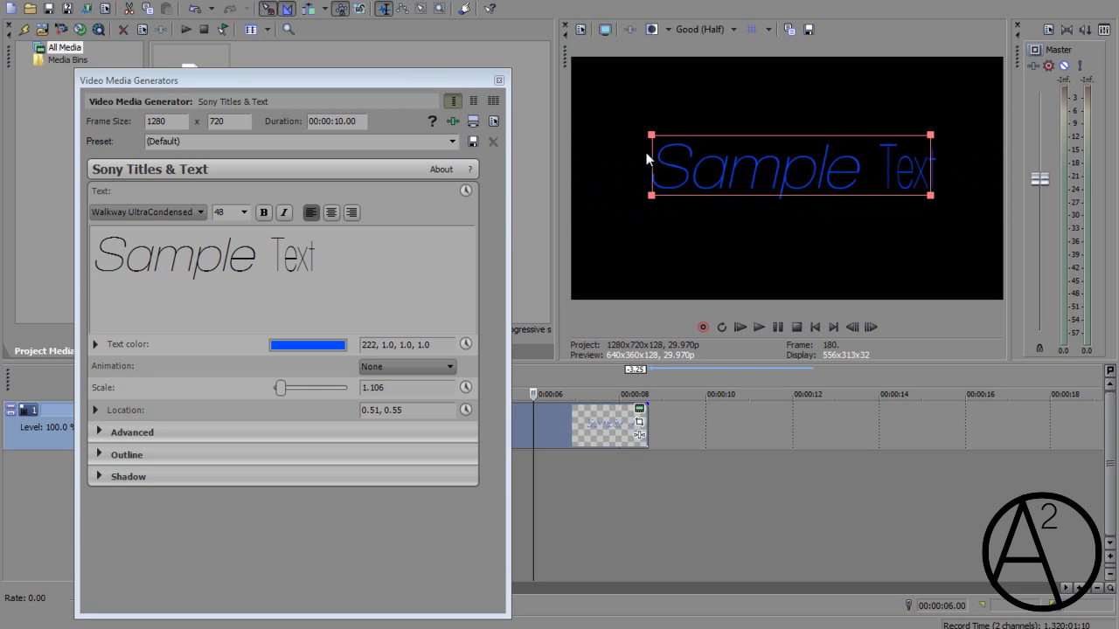
click(96, 410)
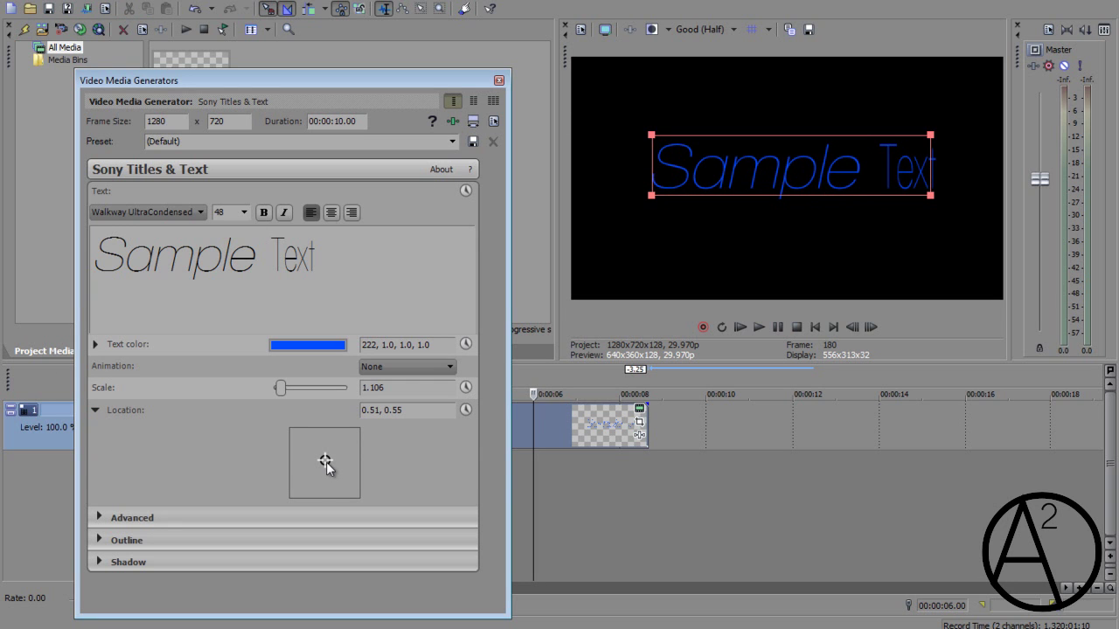
mouse_move(324, 461)
mouse_down()
mouse_move(323, 452)
mouse_move(327, 471)
mouse_move(325, 459)
mouse_move(340, 463)
mouse_move(320, 466)
mouse_move(325, 479)
mouse_move(353, 456)
mouse_move(324, 484)
mouse_move(325, 456)
mouse_up()
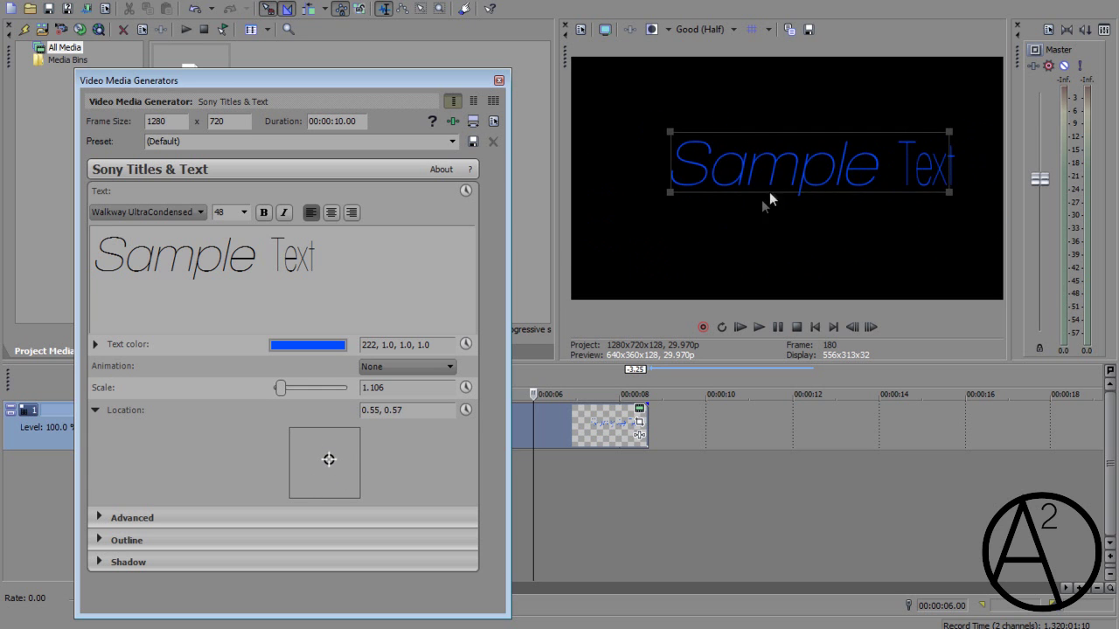
click(708, 148)
mouse_move(708, 148)
mouse_down()
mouse_move(625, 78)
mouse_move(698, 132)
mouse_up()
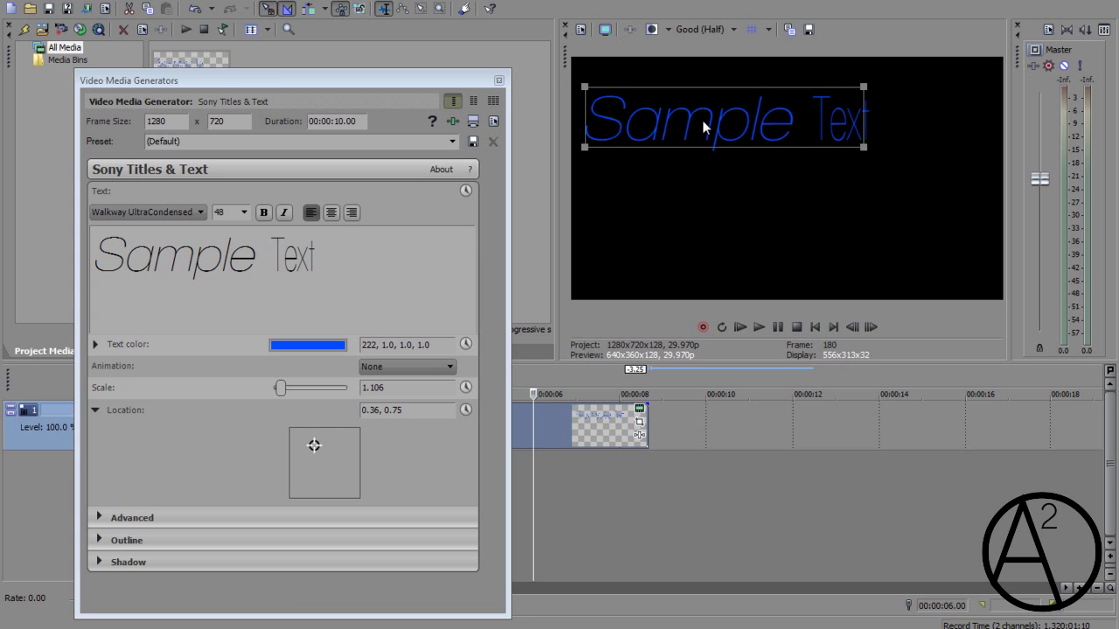
click(96, 409)
click(98, 430)
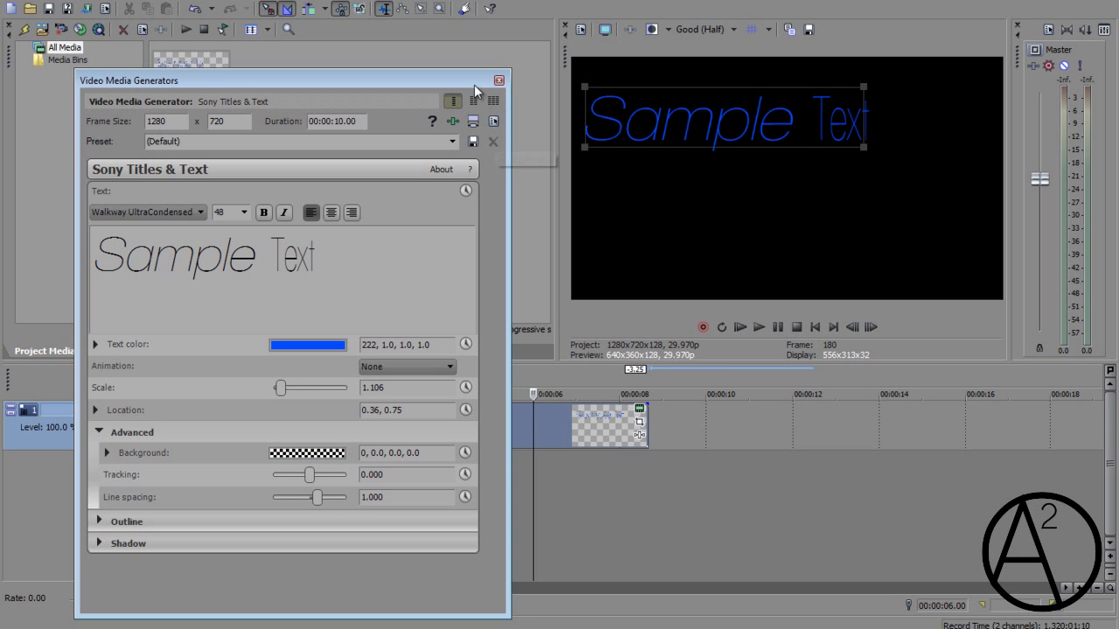
Nudge the Video Media Generators window left, close it, and bring up the timeline's track menu.
drag(473, 82, 446, 86)
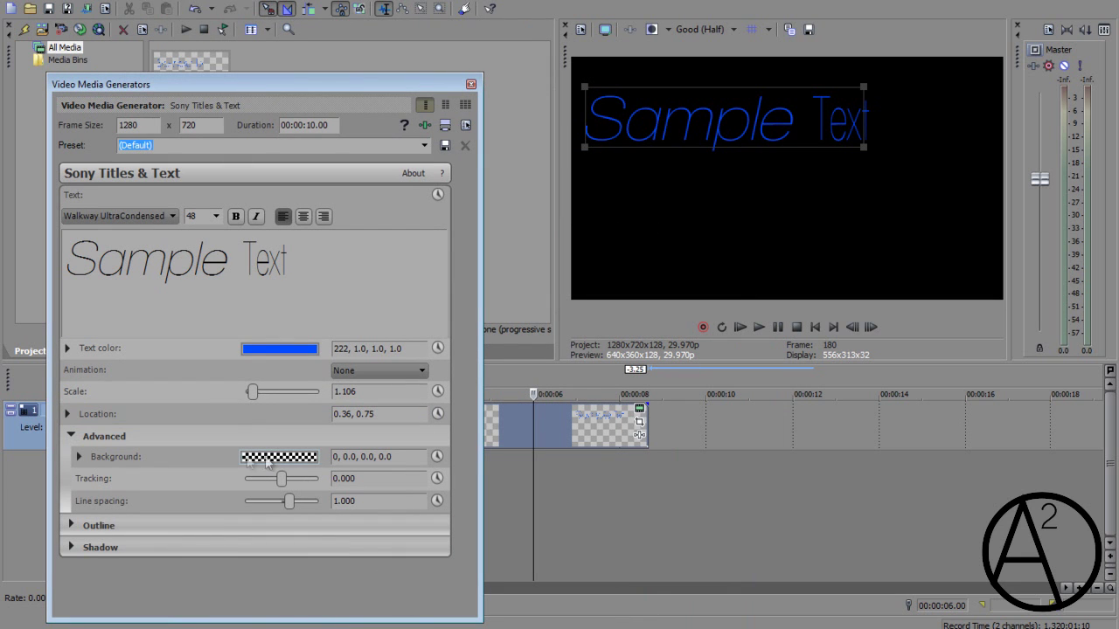
click(471, 84)
right_click(542, 480)
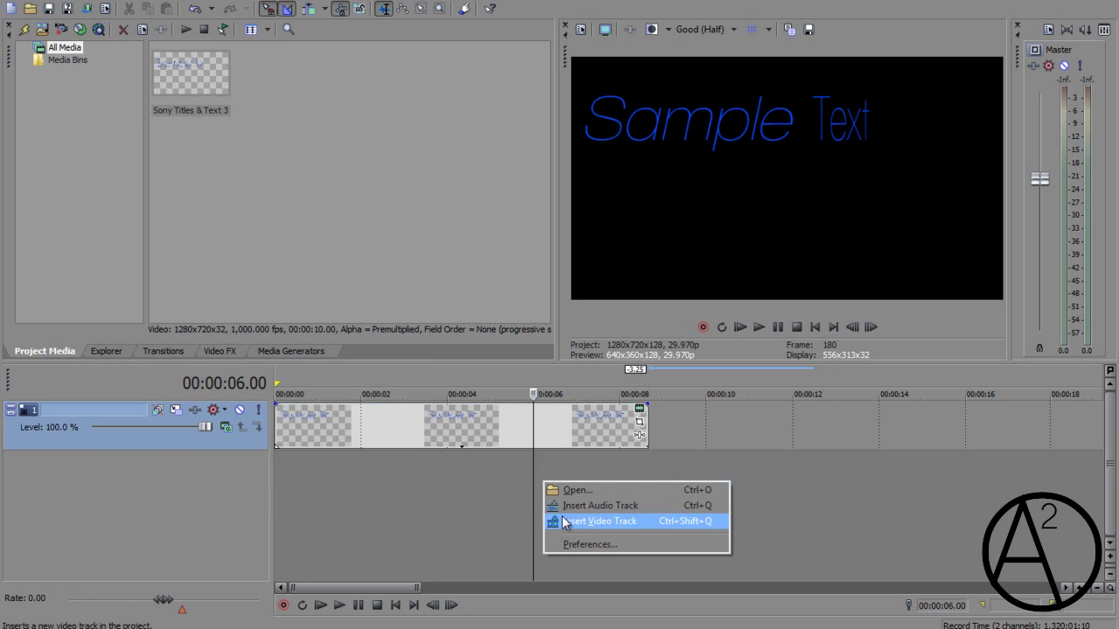
Add a second video track holding Desert.jpg, starting at 0:00.
click(594, 517)
click(292, 458)
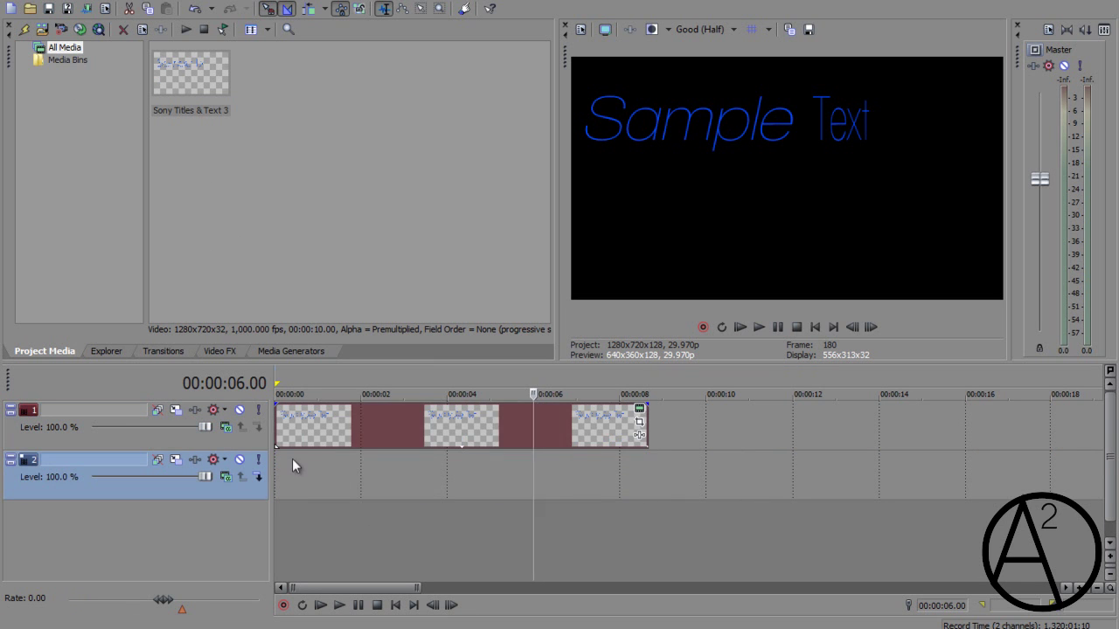
click(30, 8)
double_click(544, 179)
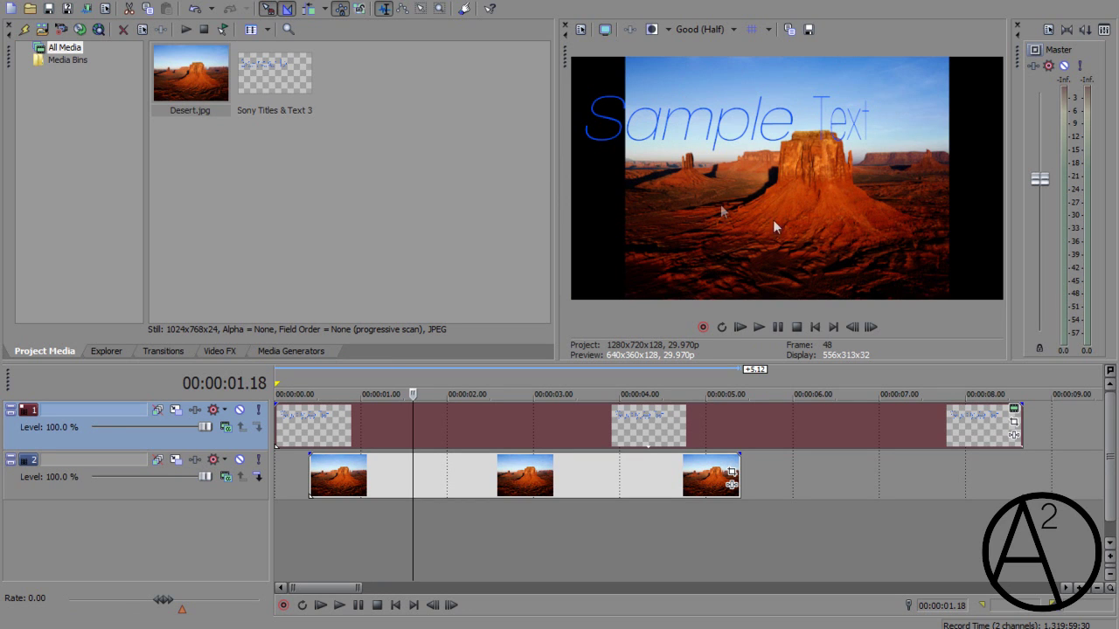
drag(467, 486, 433, 484)
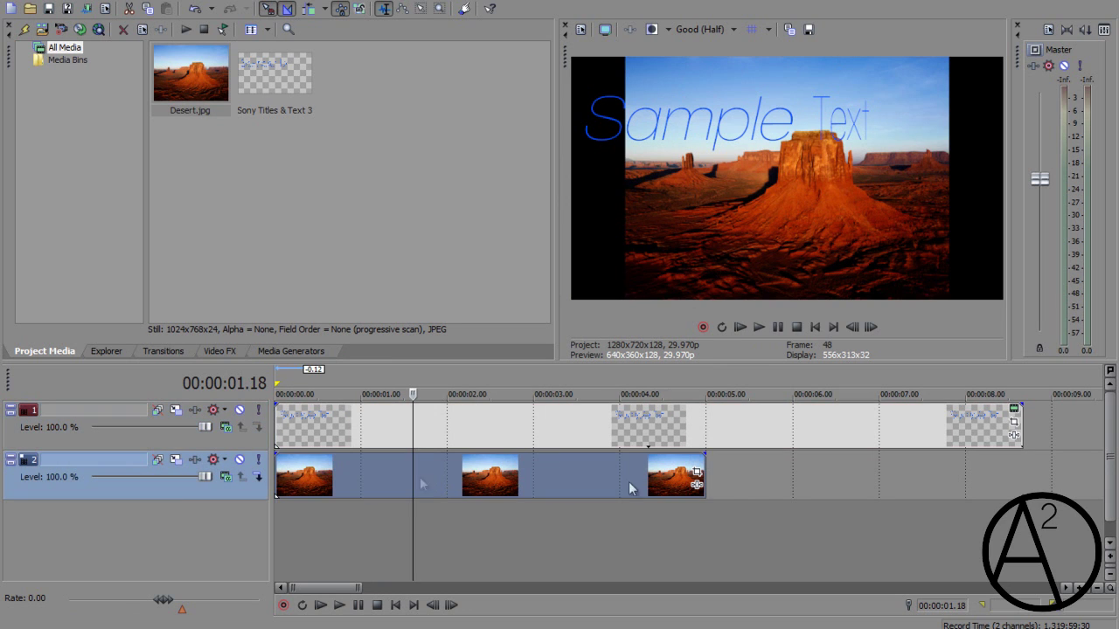
click(1015, 409)
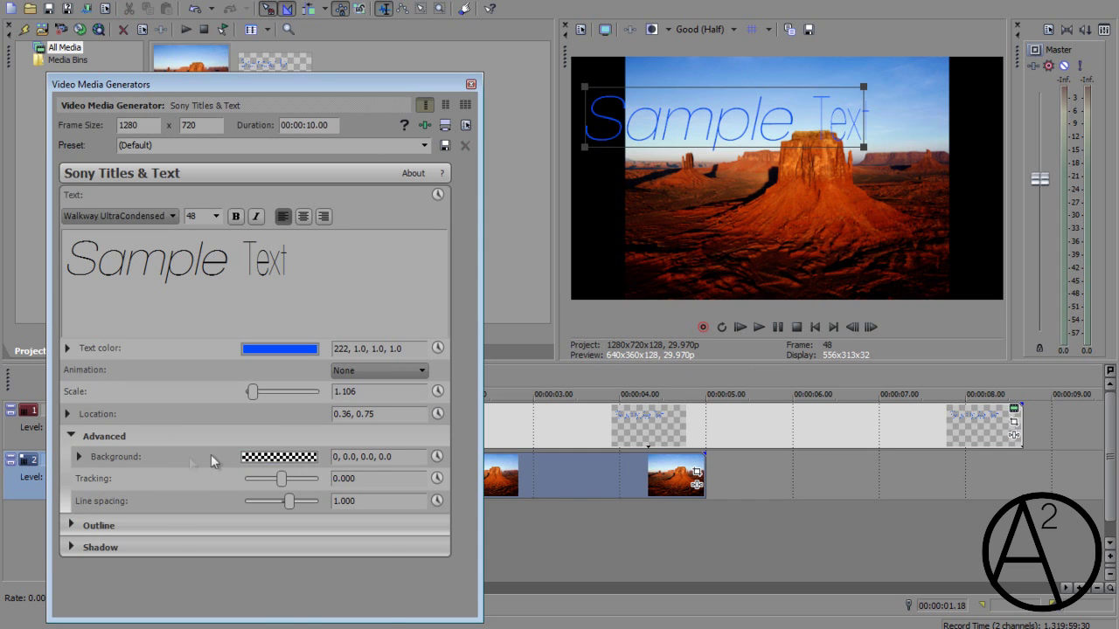
Give the title a fully opaque red background colour.
click(257, 457)
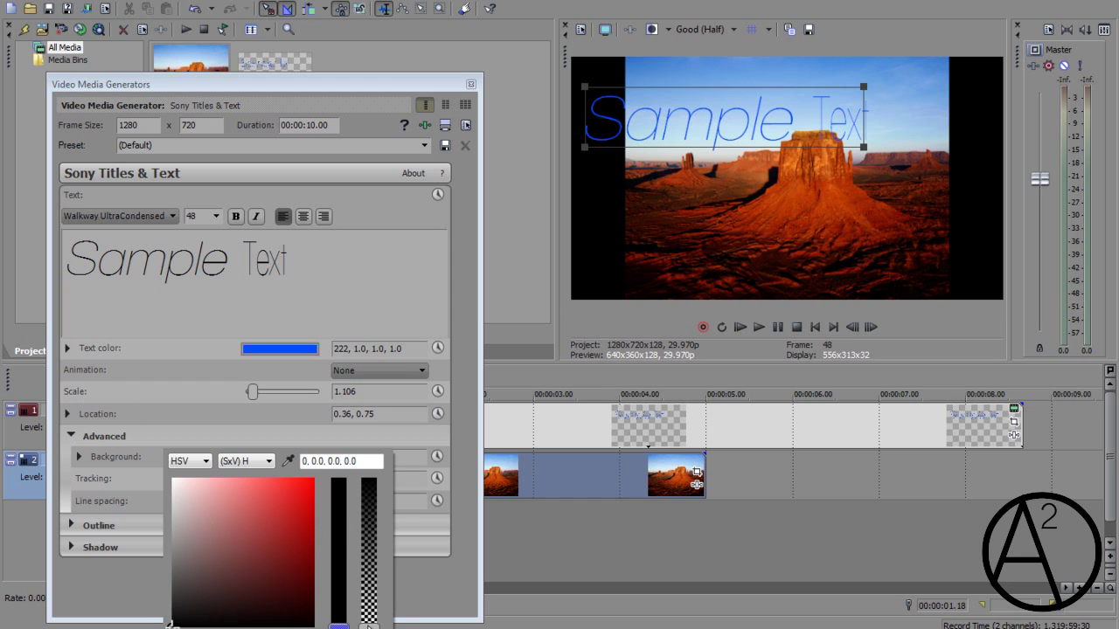
drag(366, 615, 374, 480)
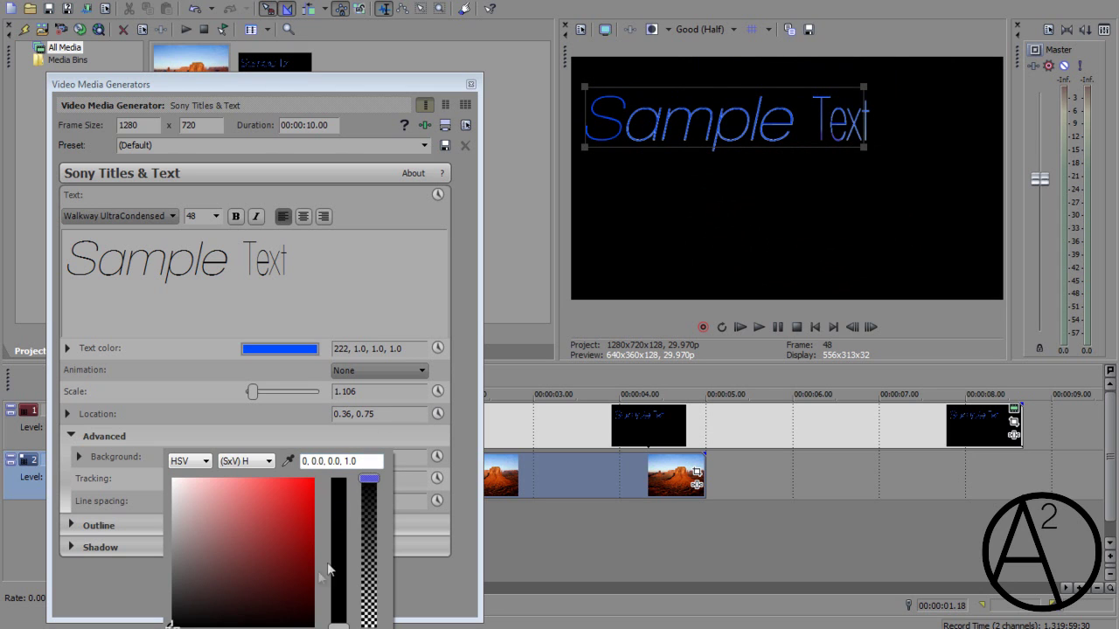
click(283, 500)
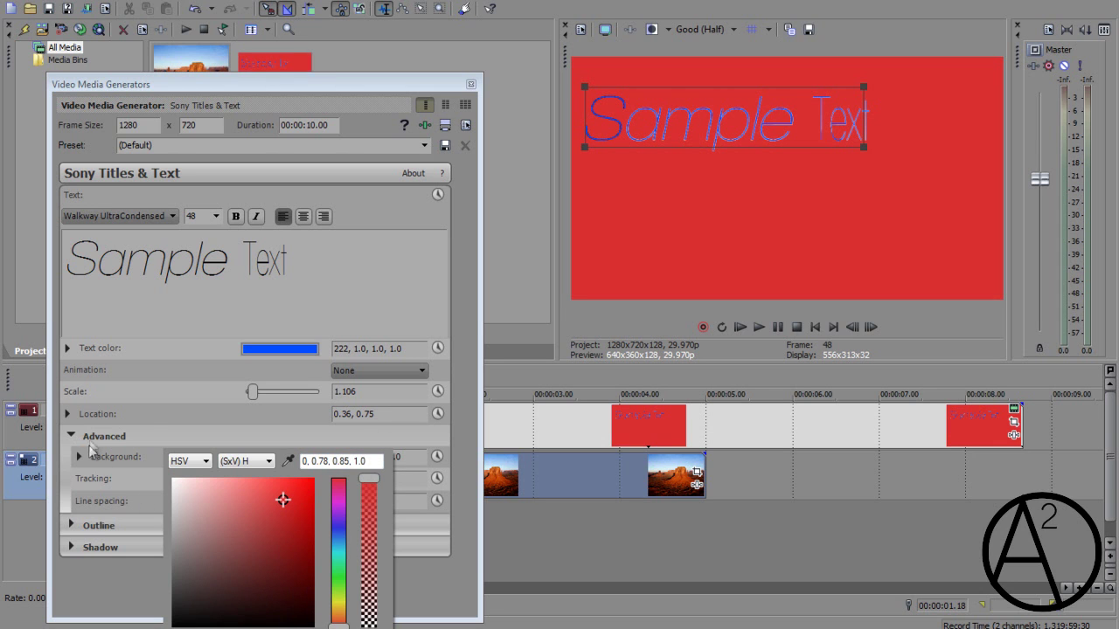
click(177, 423)
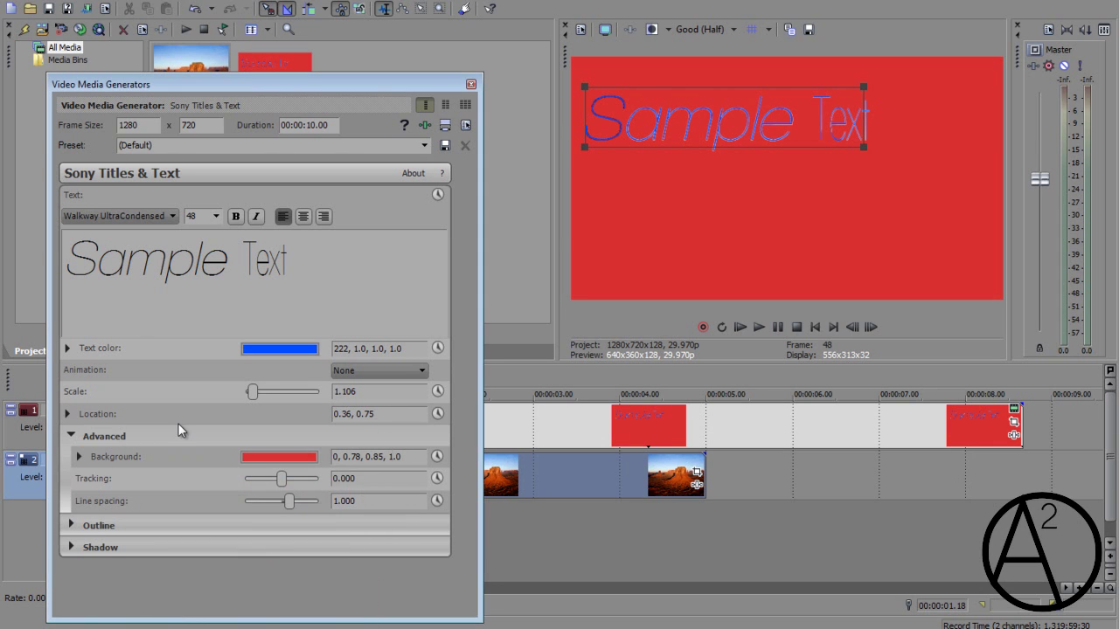
Drop the text colour alpha to 0 (222, 1.0, 1.0, 0.0) and close the settings.
click(257, 350)
drag(368, 393, 379, 546)
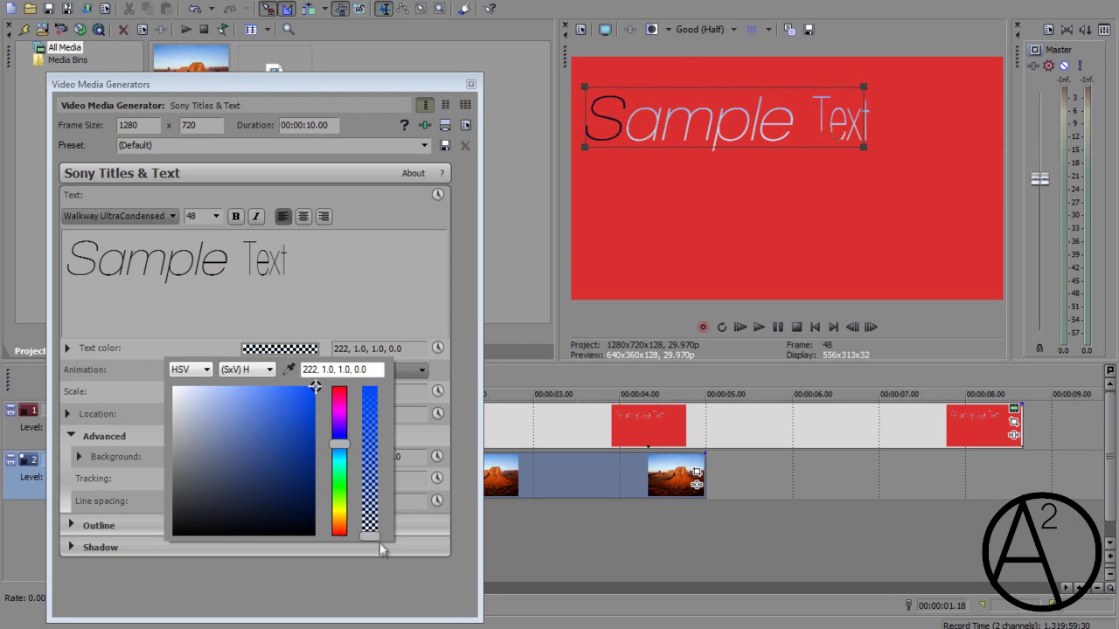
click(578, 423)
click(548, 430)
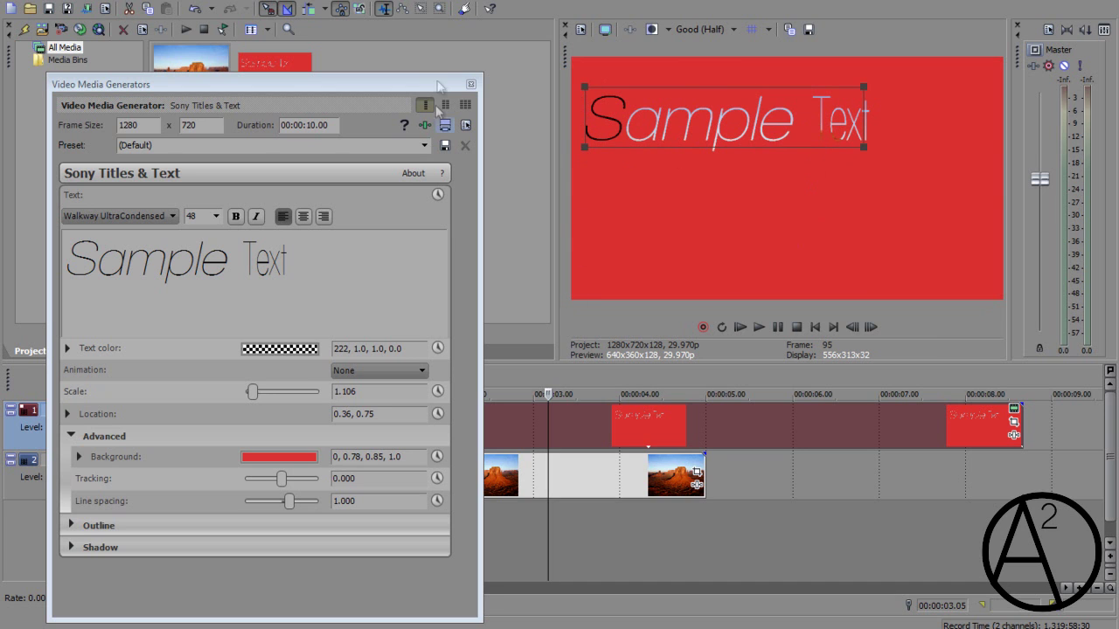
click(471, 84)
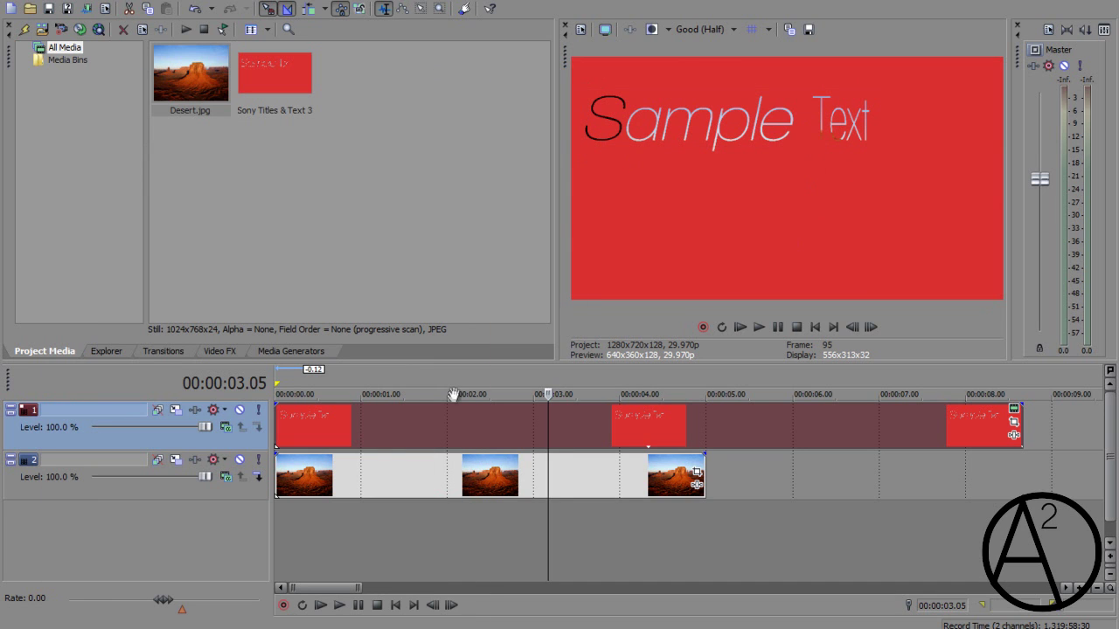
Return the playhead to the project start and reorder the title track relative to the Desert track.
click(277, 446)
scroll(306, 438, up, 3)
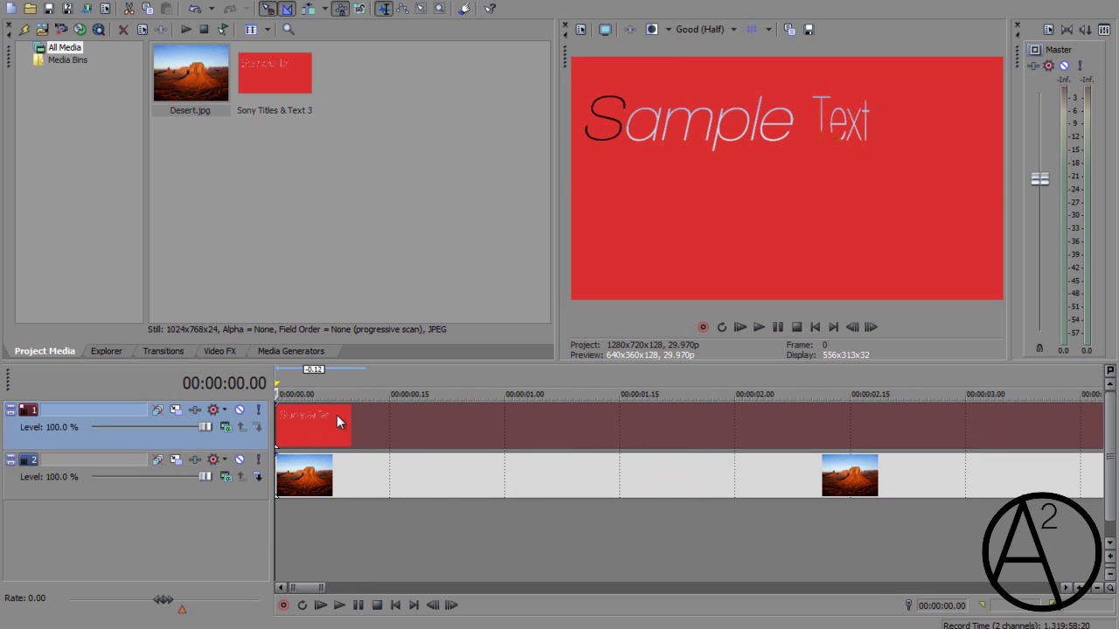
right_click(396, 525)
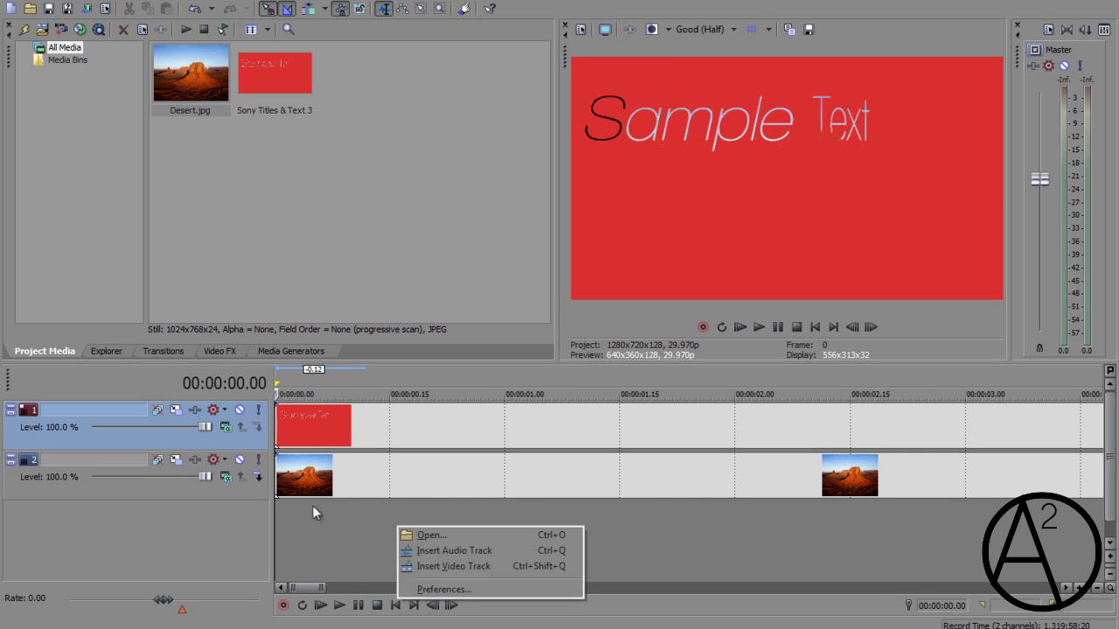
click(218, 468)
drag(190, 418, 184, 454)
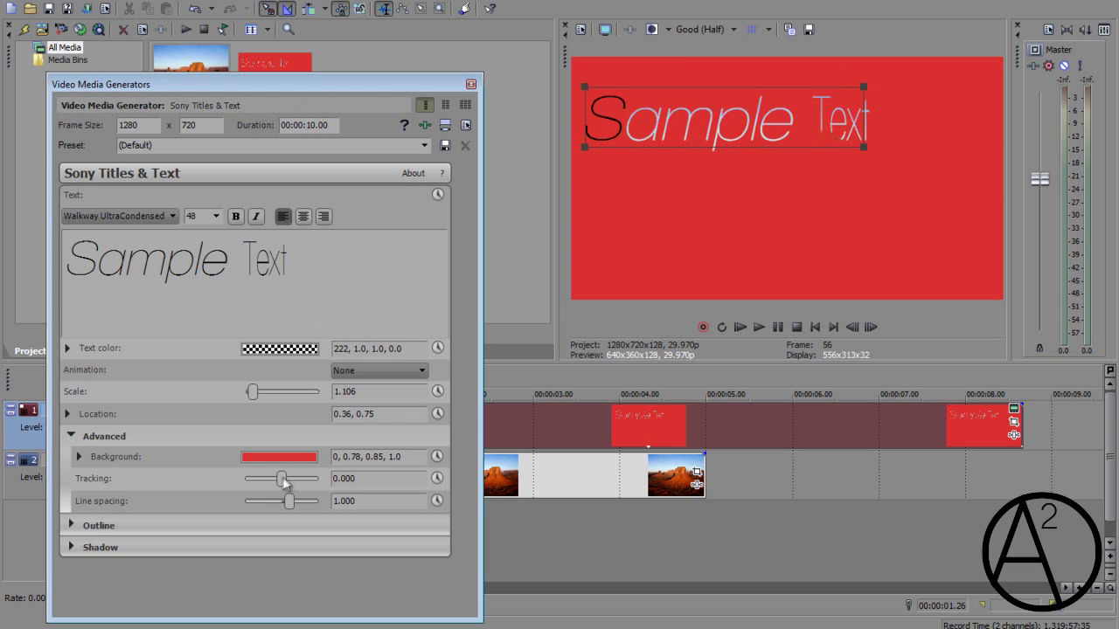
Set letter tracking to -0.158 and add a second line reading Hellow.
mouse_move(282, 479)
mouse_down()
mouse_move(297, 478)
mouse_move(275, 491)
mouse_up()
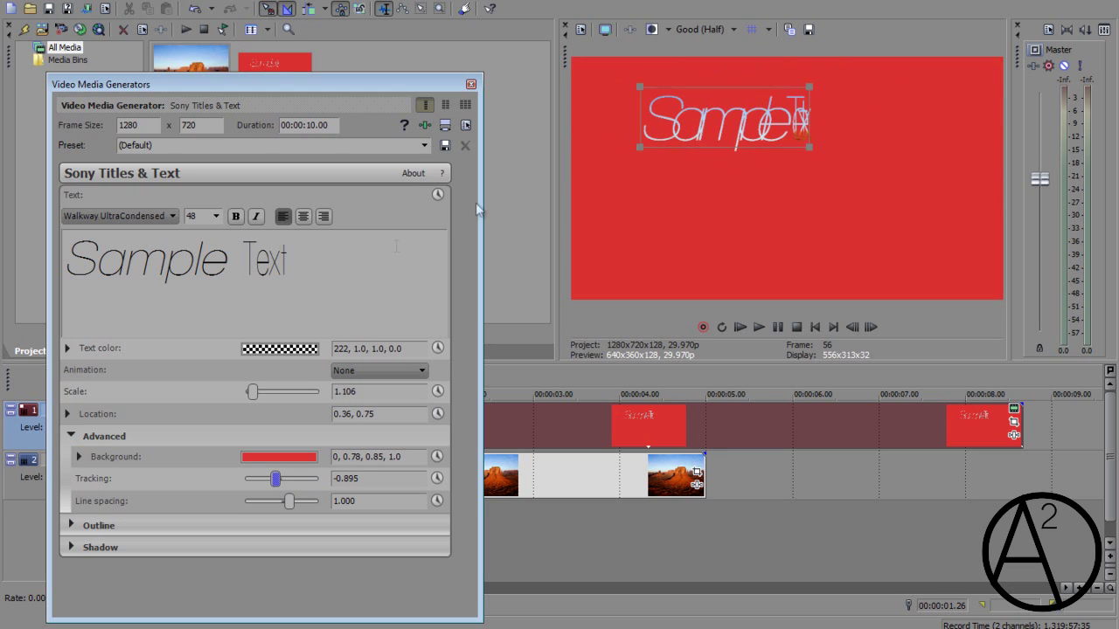
drag(276, 479, 284, 487)
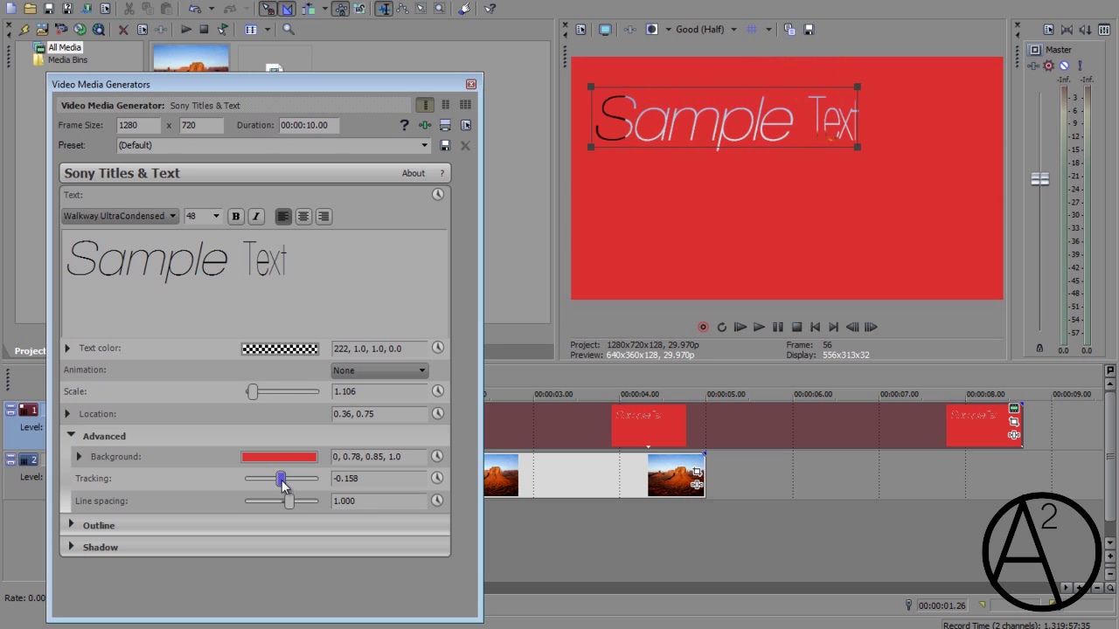
click(318, 262)
key(Return)
text(Hellow)
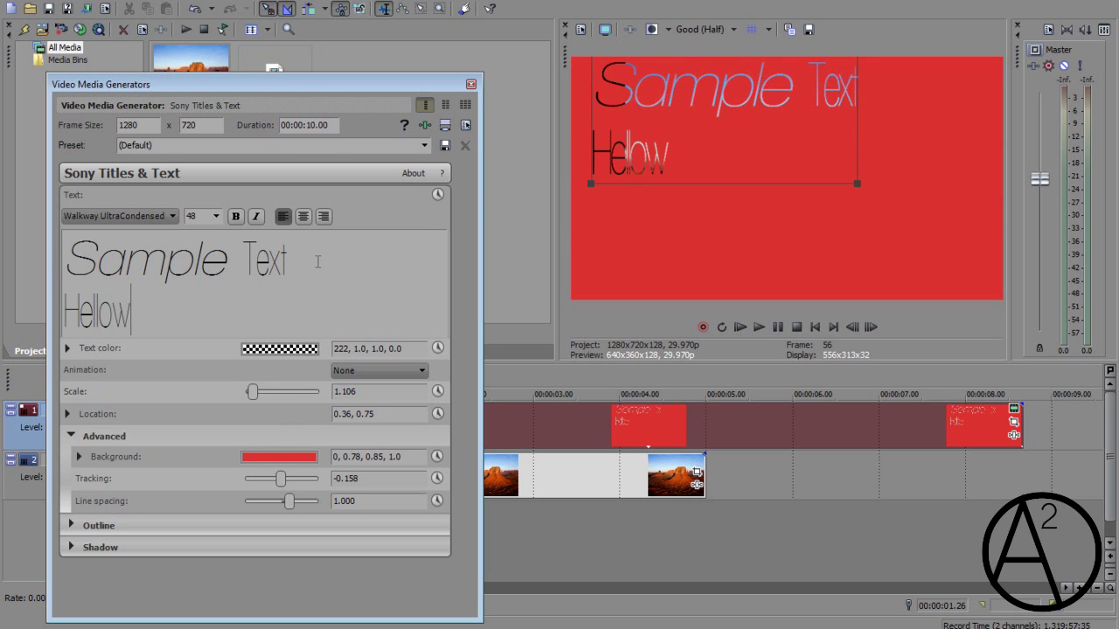
Set Hellow in Walkway Oblique SemiBold and raise line spacing to 2.368.
drag(191, 320, 63, 310)
click(173, 216)
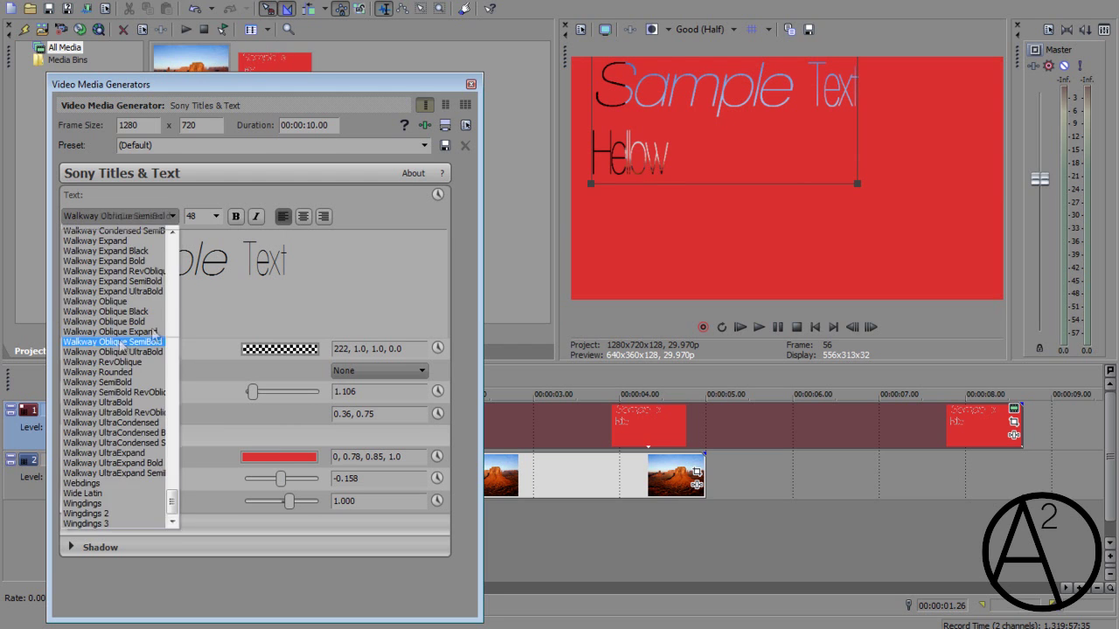
click(114, 332)
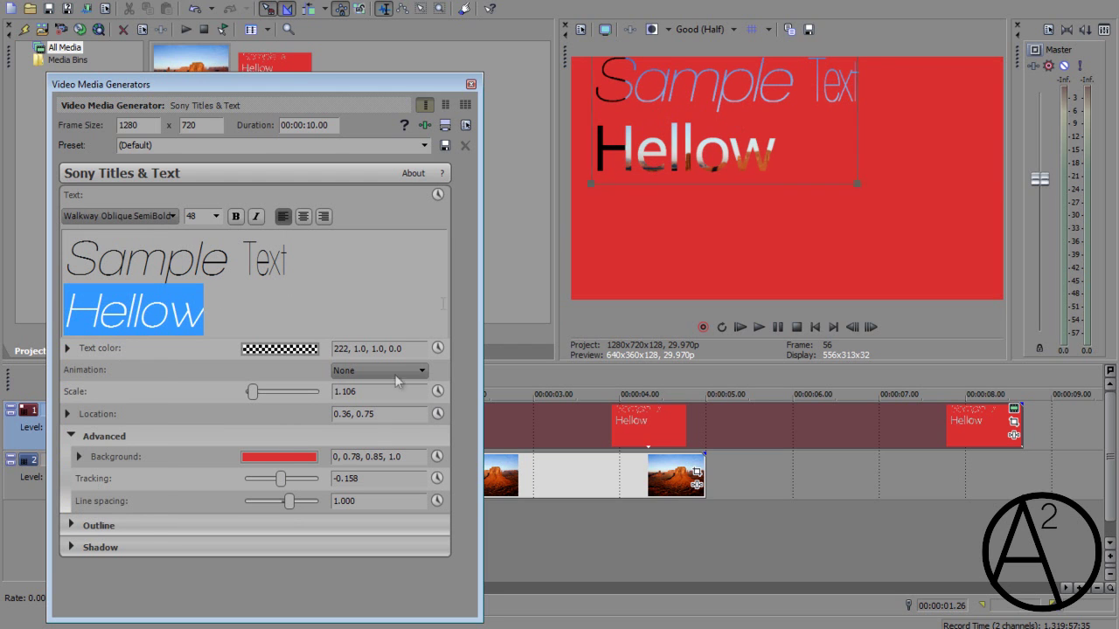
drag(289, 503, 298, 505)
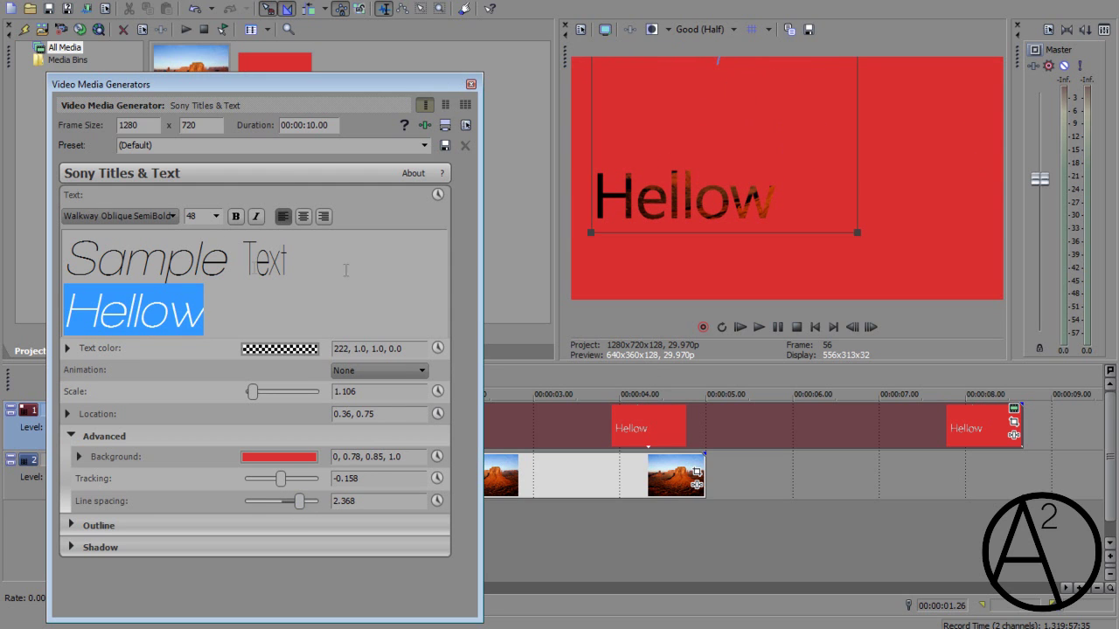
click(73, 436)
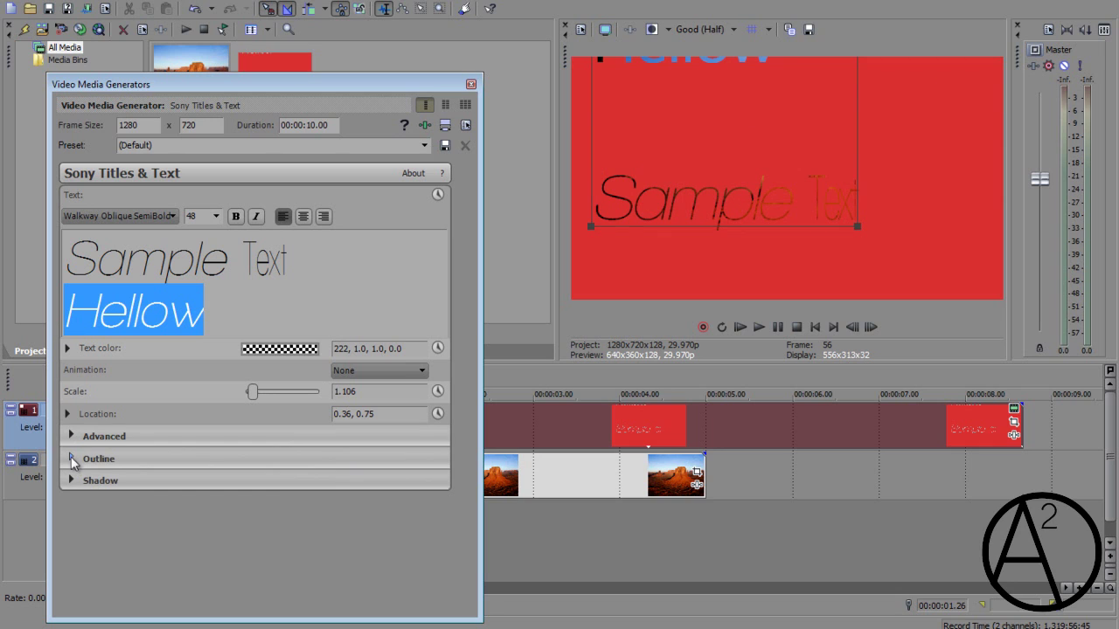
Give the title a 4.632-wide outline and change the outline colour to cyan.
click(71, 456)
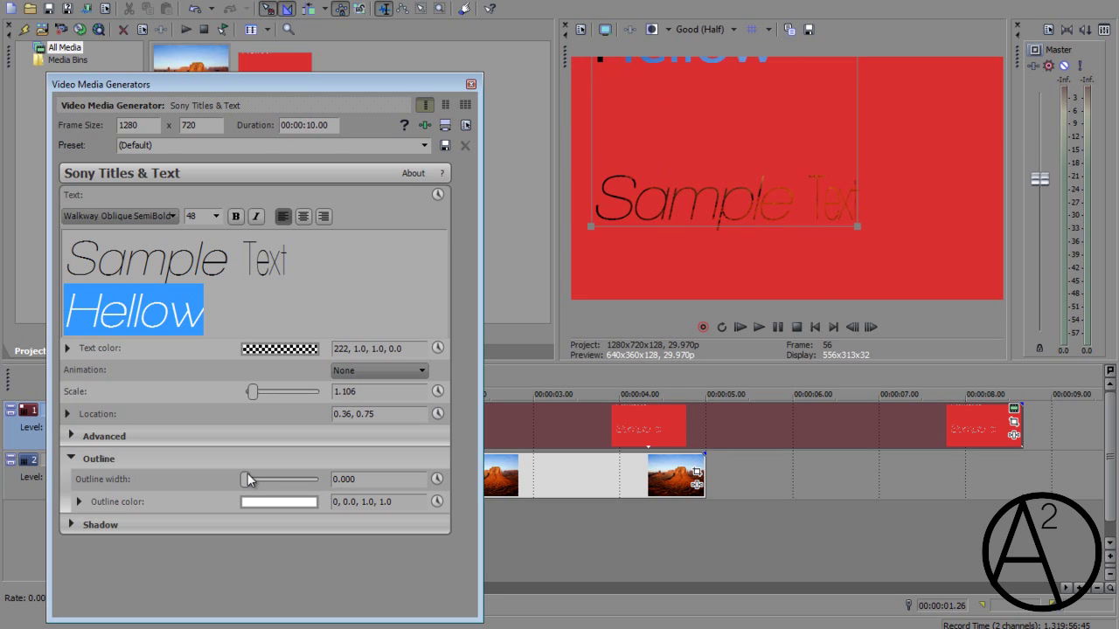
drag(247, 484, 279, 479)
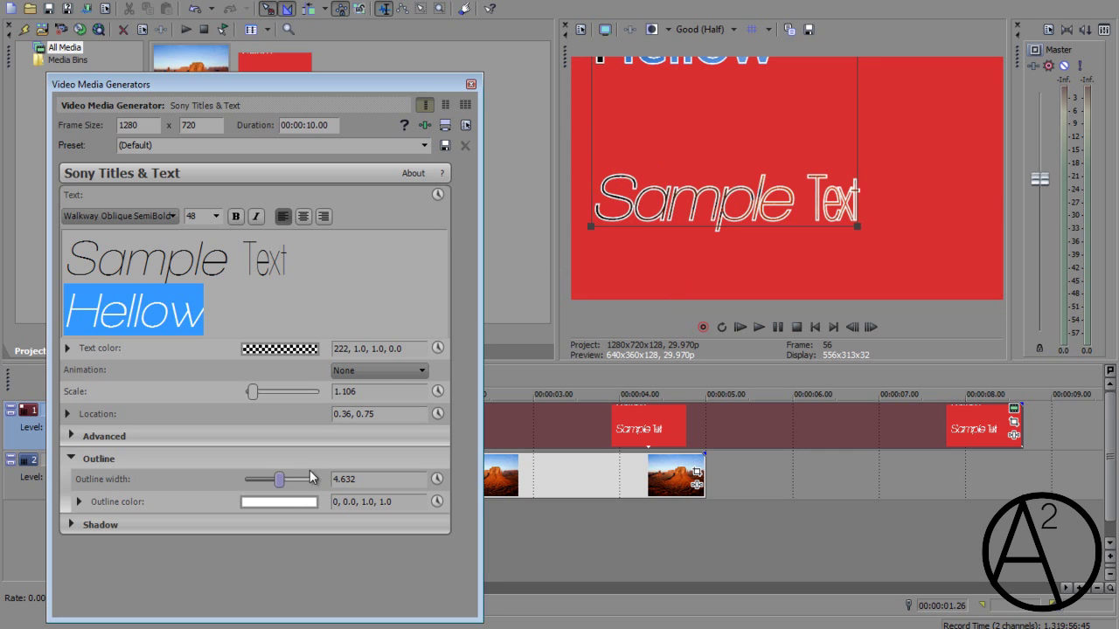
click(78, 501)
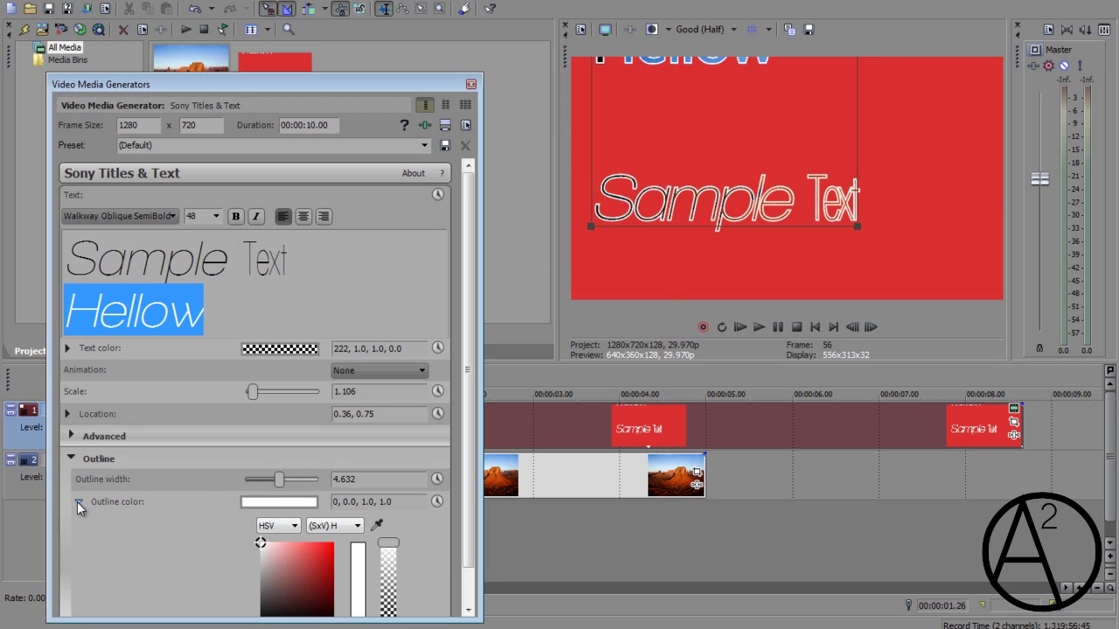
click(78, 502)
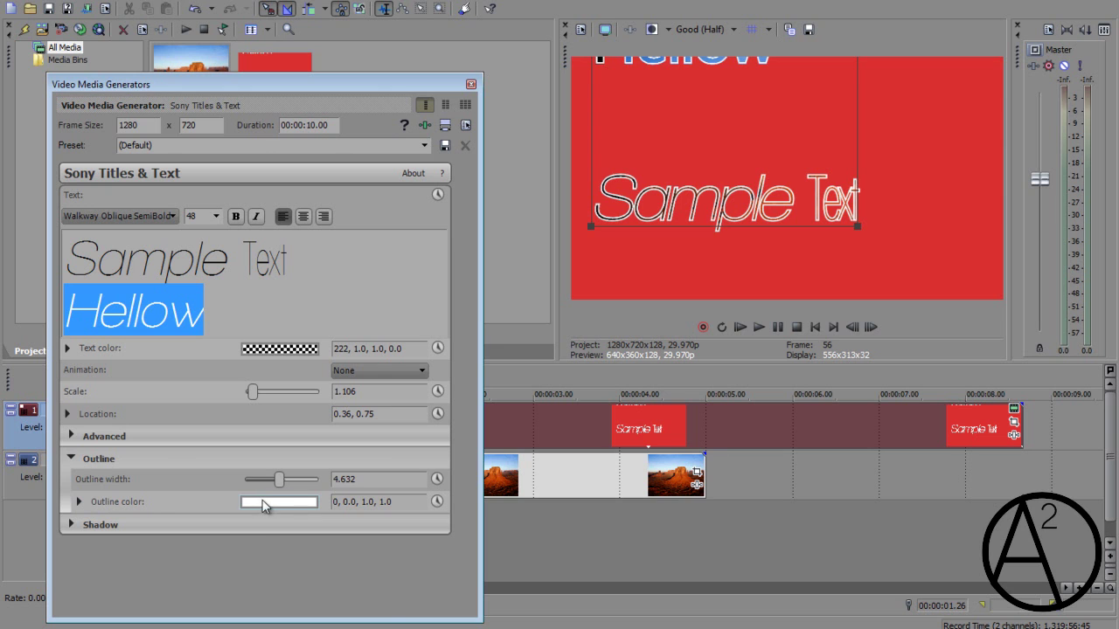
click(264, 505)
click(284, 507)
drag(369, 498, 339, 555)
Collapse the outline settings and enable the drop shadow, keeping its default colour.
click(82, 459)
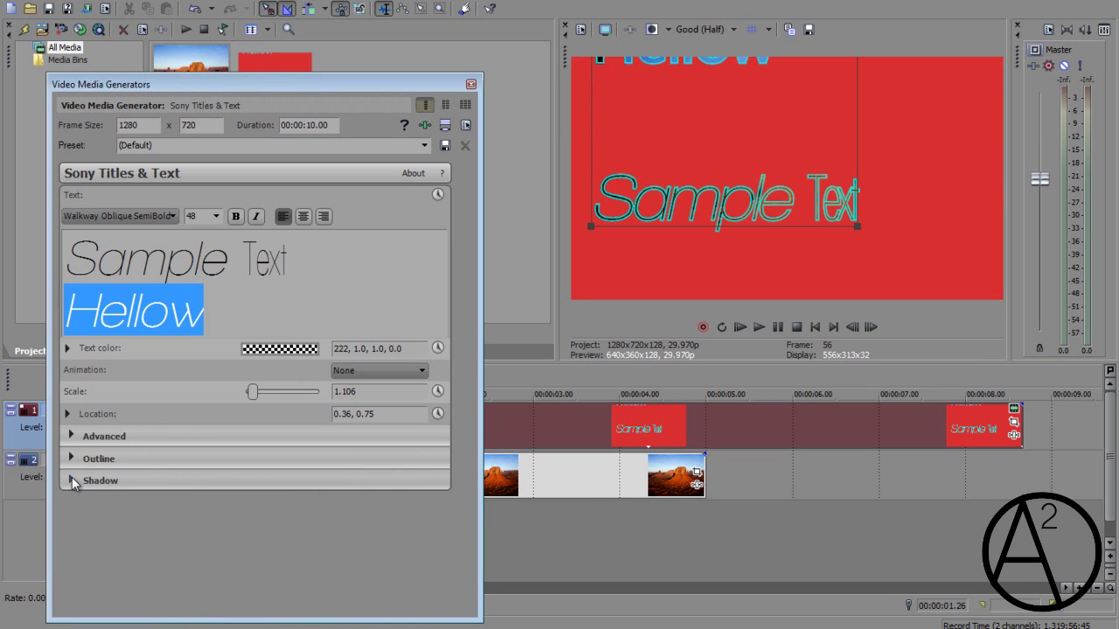
click(71, 480)
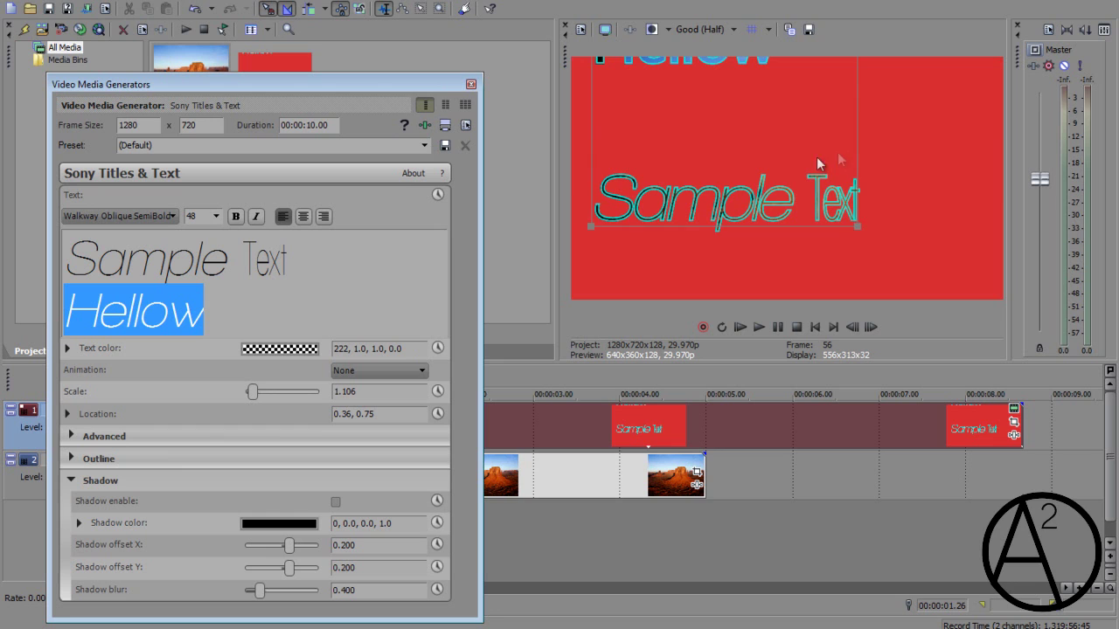
click(335, 502)
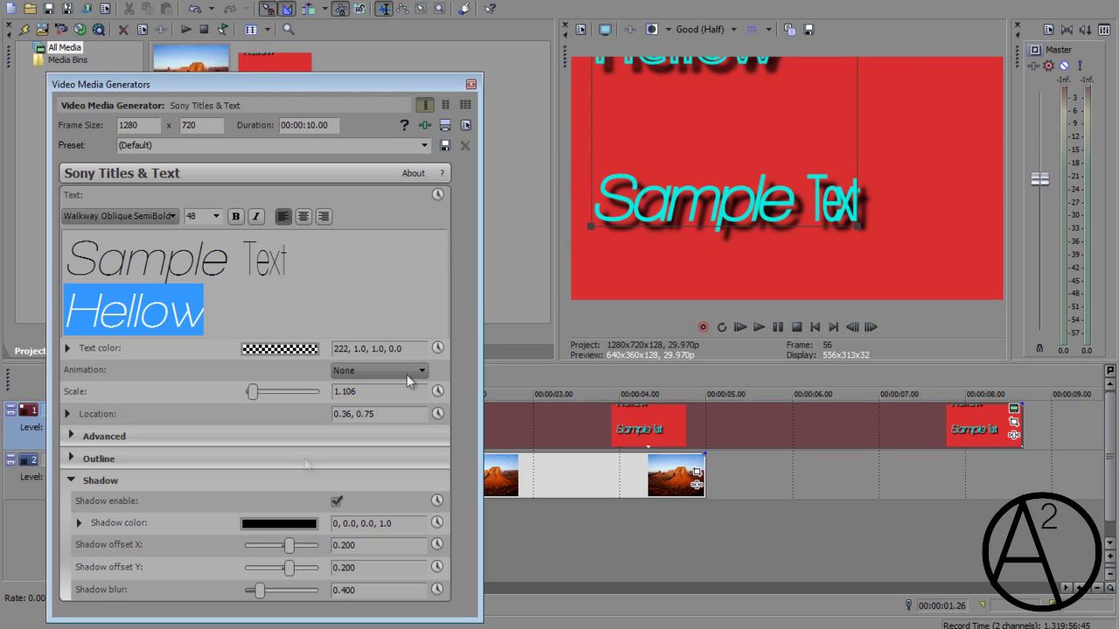
click(271, 526)
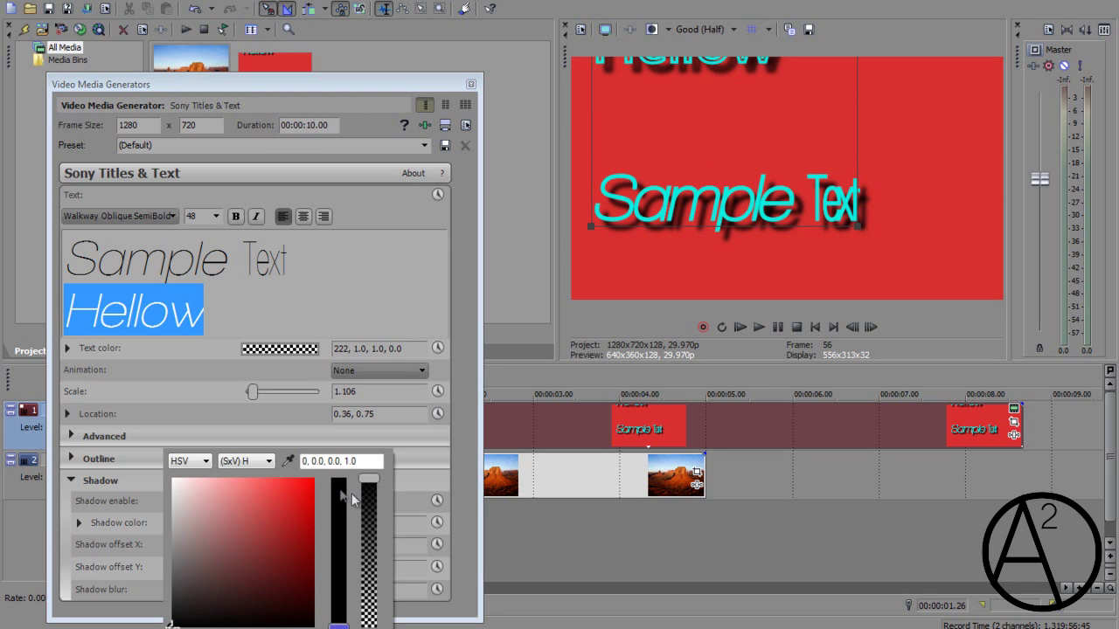
click(293, 523)
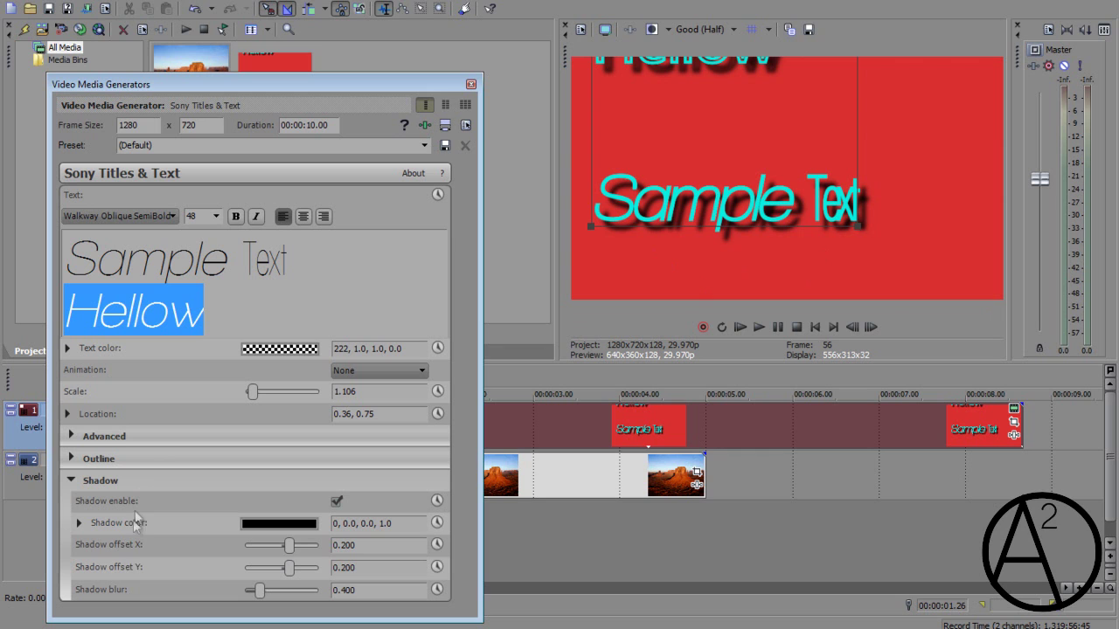
Offset the shadow to the right and upward and increase its blur.
drag(288, 546, 288, 545)
drag(289, 546, 316, 547)
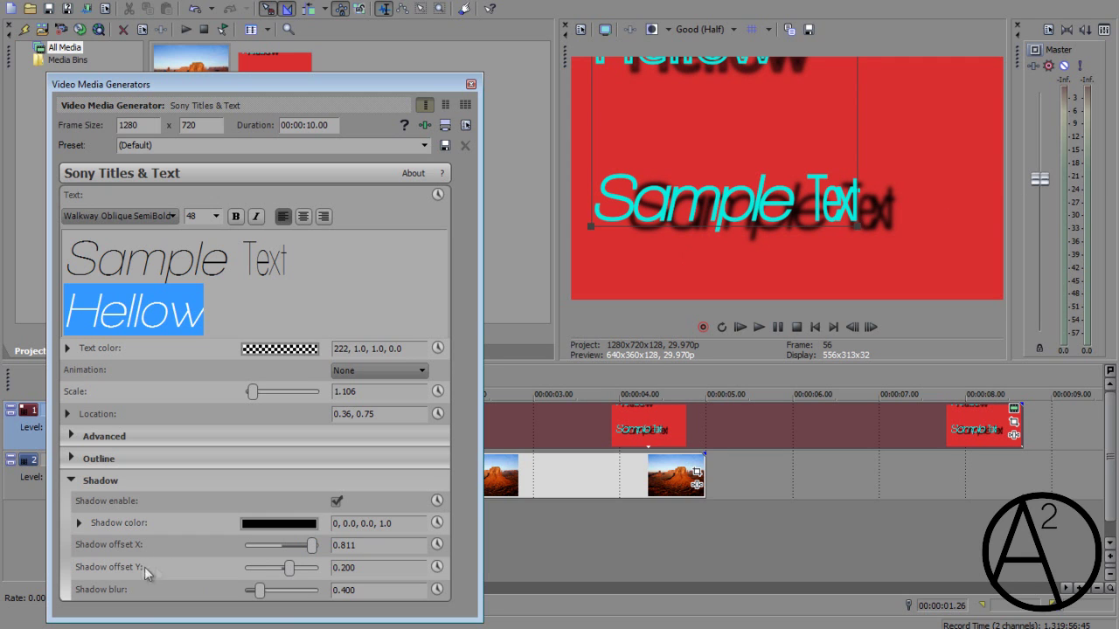
mouse_move(289, 567)
mouse_down()
mouse_move(260, 569)
mouse_move(277, 568)
mouse_up()
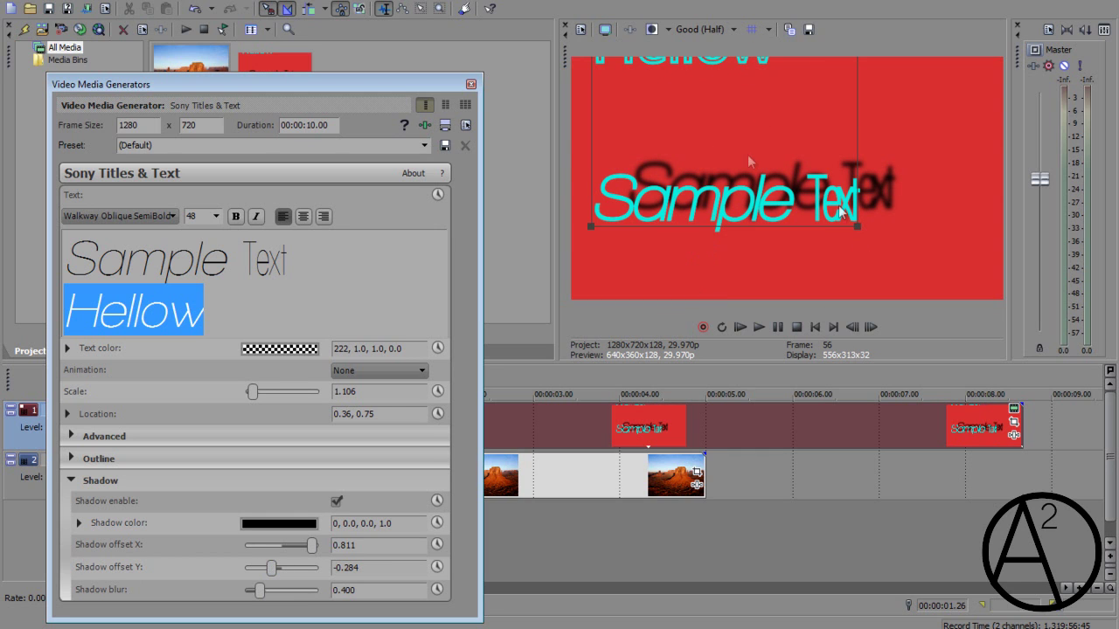
drag(259, 591, 292, 591)
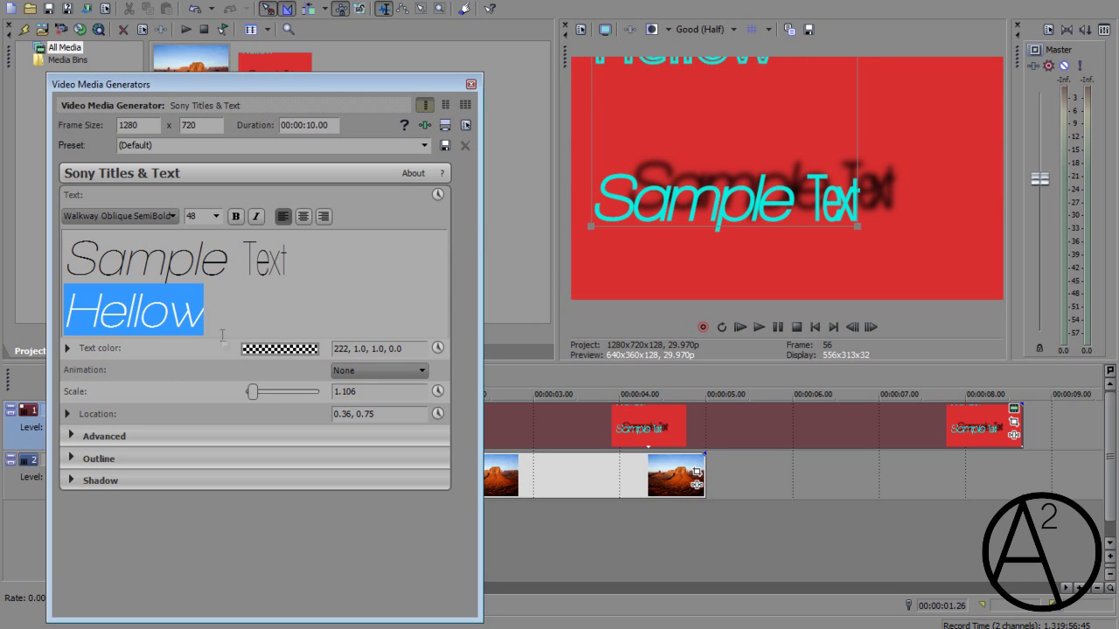
Set the text colour to opaque blue and enable text colour animation.
click(278, 350)
click(237, 456)
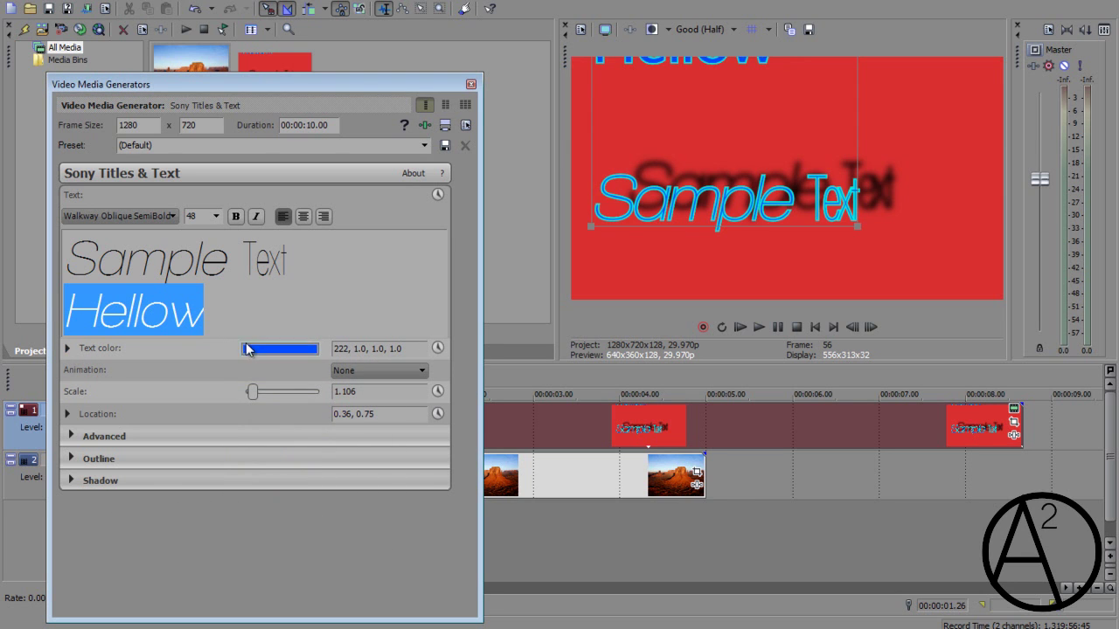
click(246, 346)
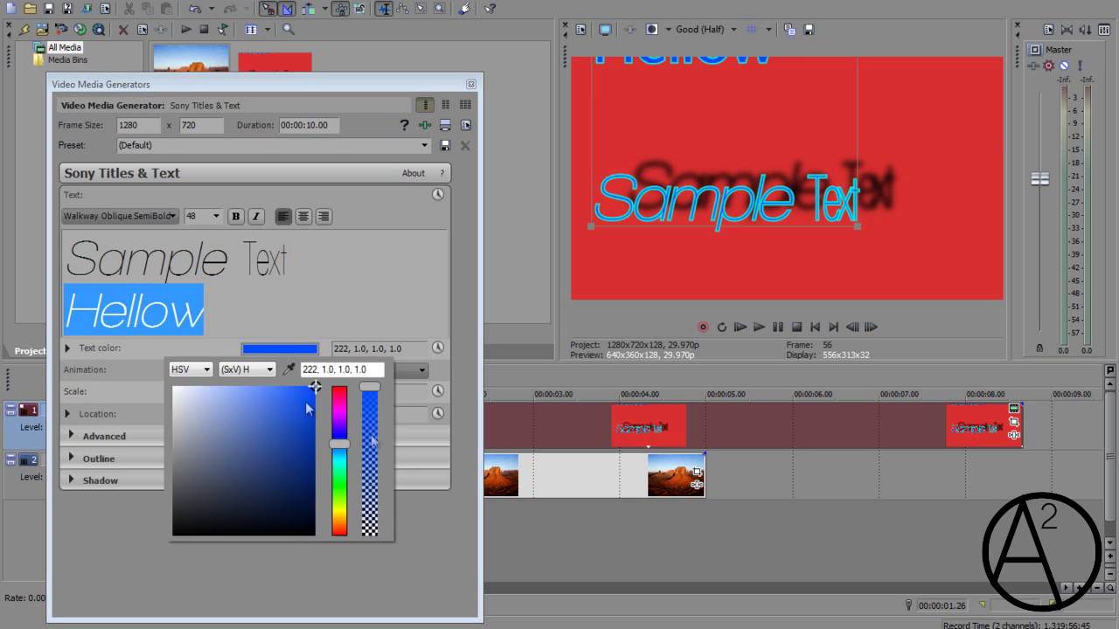
click(437, 348)
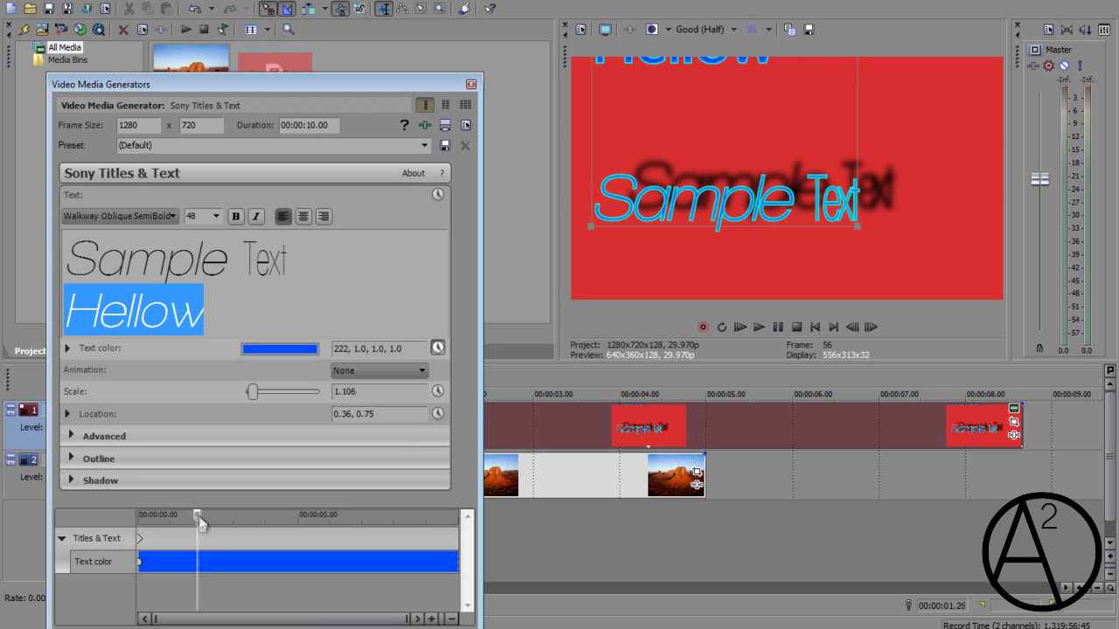
drag(197, 515, 137, 516)
drag(320, 507, 311, 550)
drag(381, 74, 425, 101)
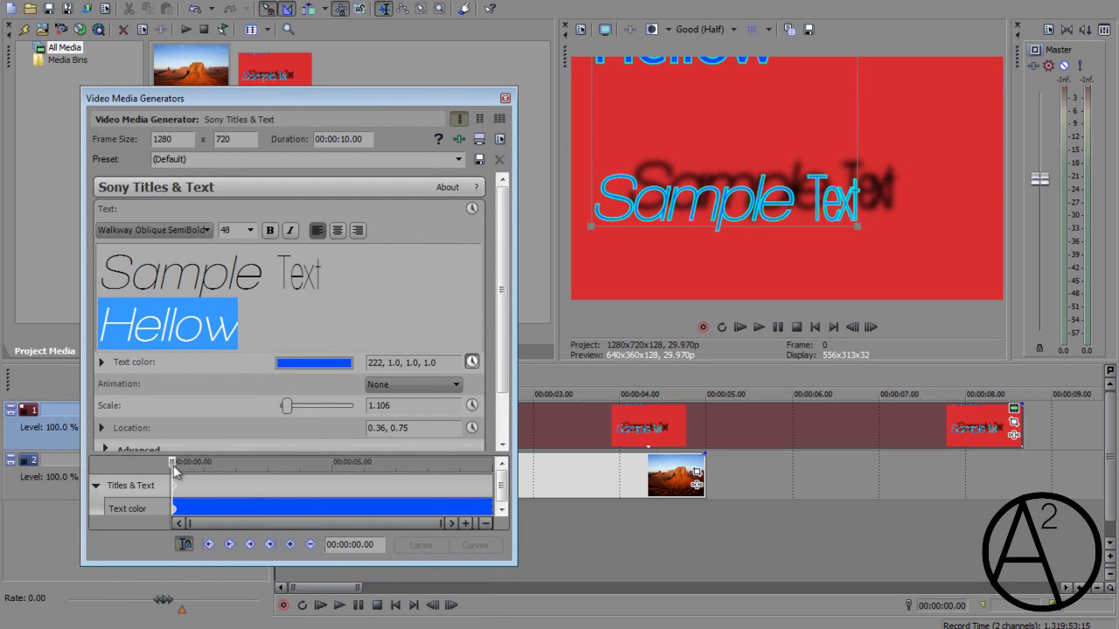
Add a text colour keyframe at 4.29 s, then make the text red at 8.04 s.
drag(175, 472, 335, 466)
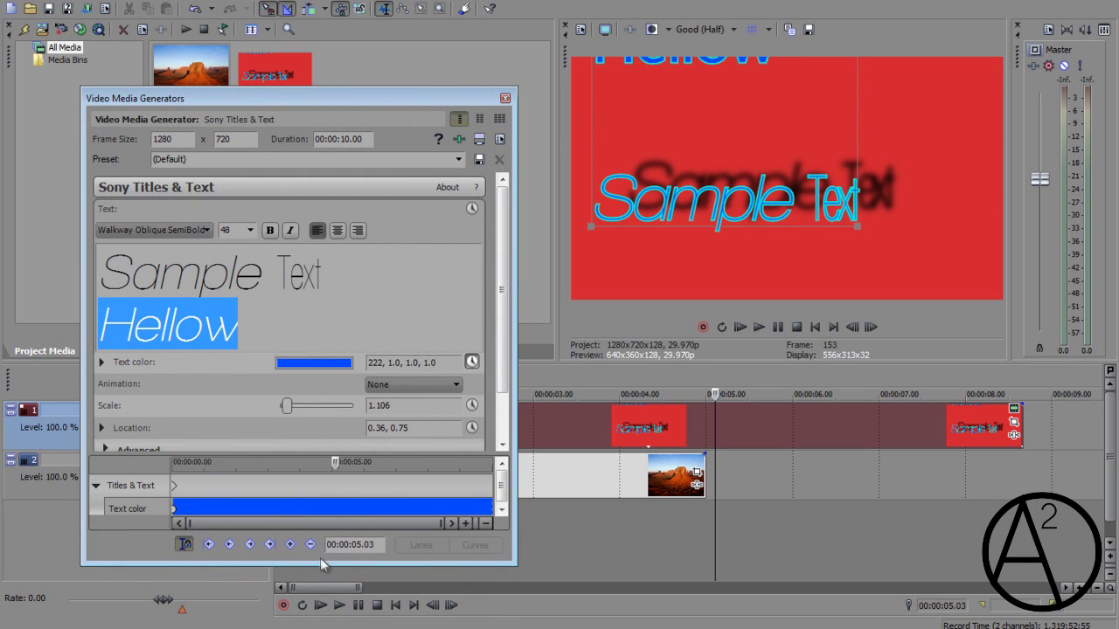
drag(335, 463, 331, 465)
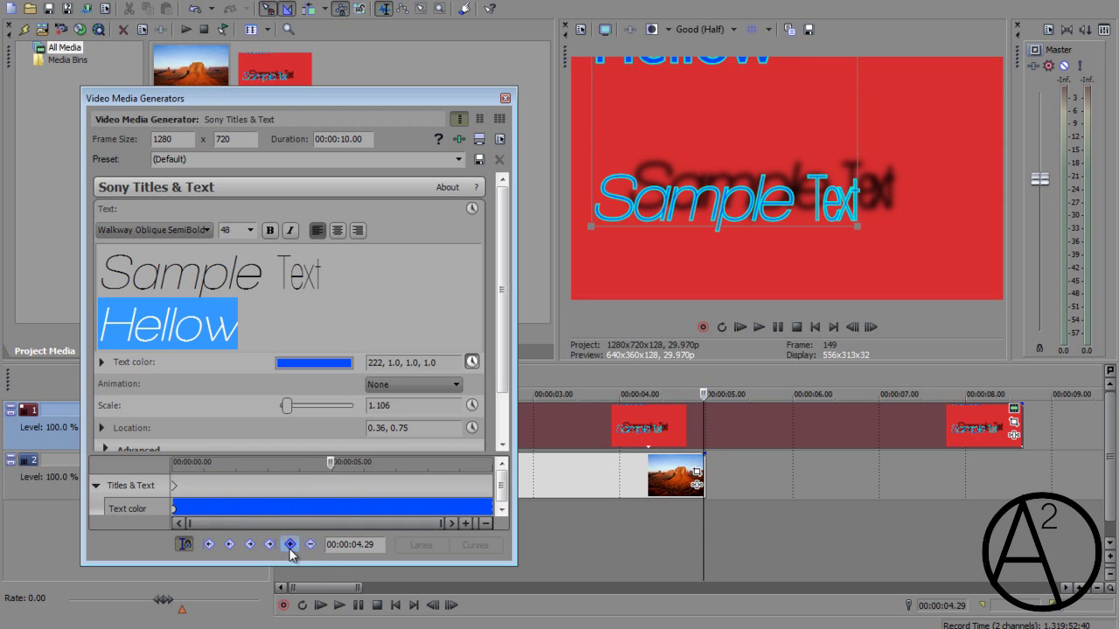
click(290, 545)
drag(332, 466, 434, 468)
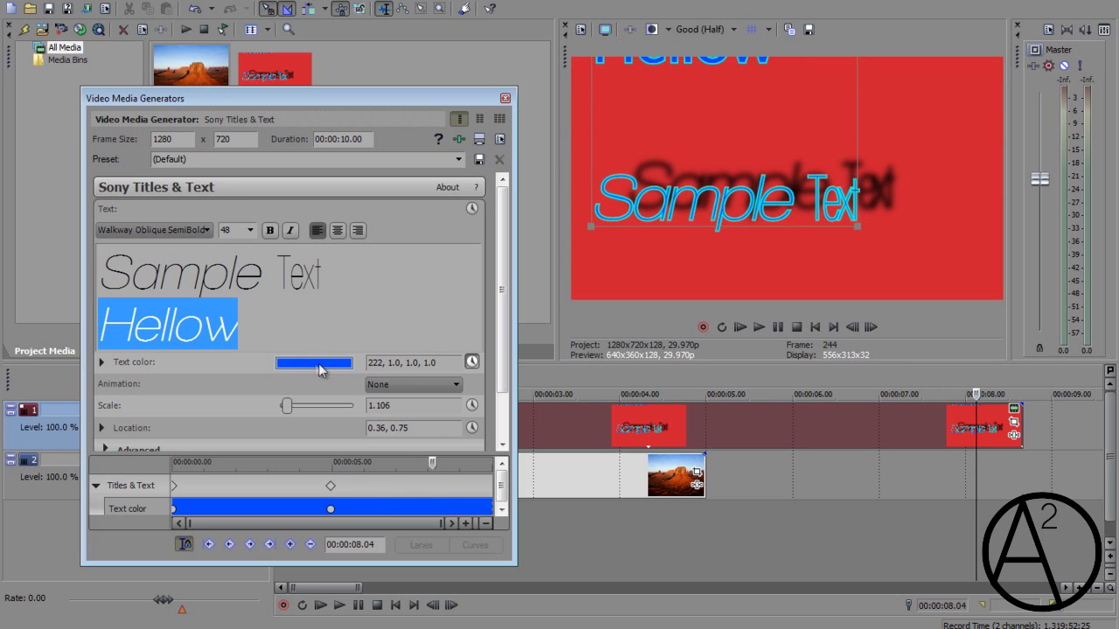
click(291, 363)
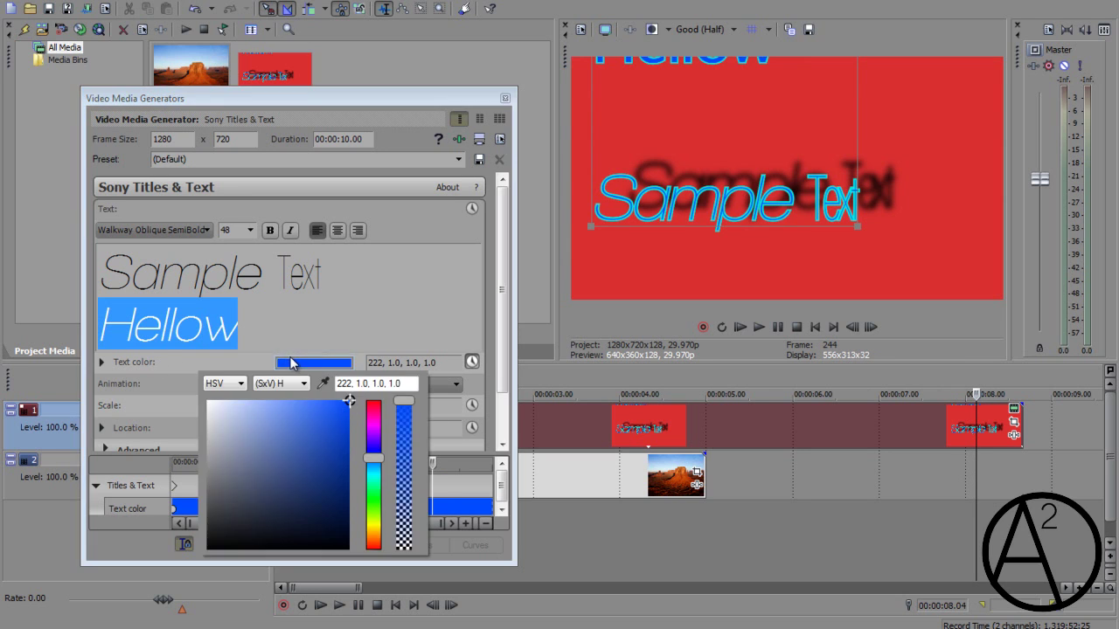
drag(373, 459, 384, 403)
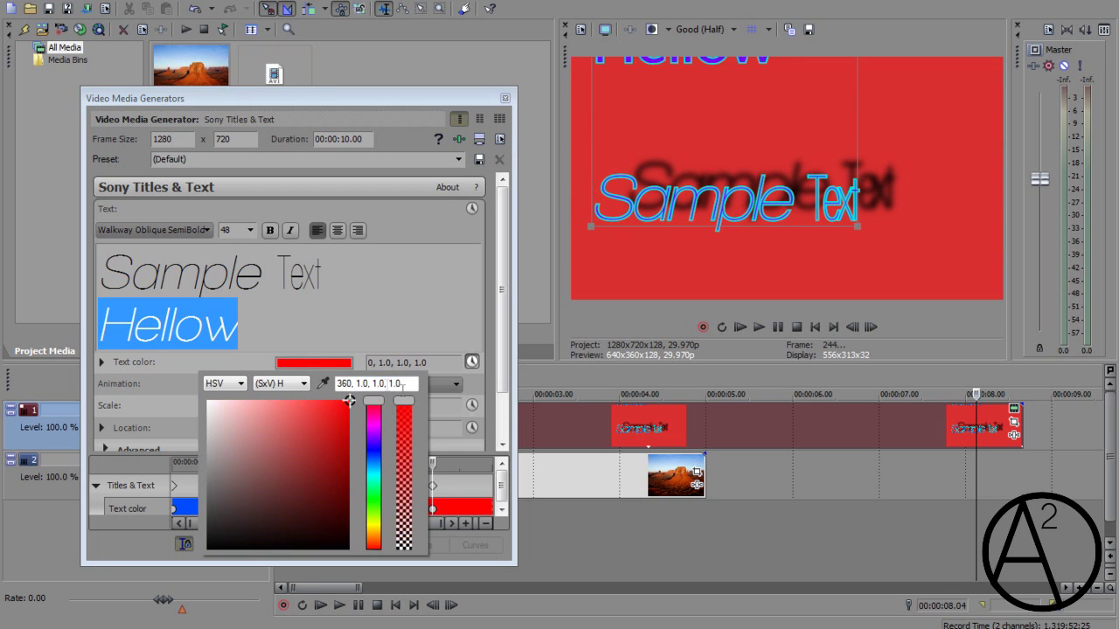
Close the title settings and play the timeline from near the beginning.
click(505, 98)
click(317, 418)
key(space)
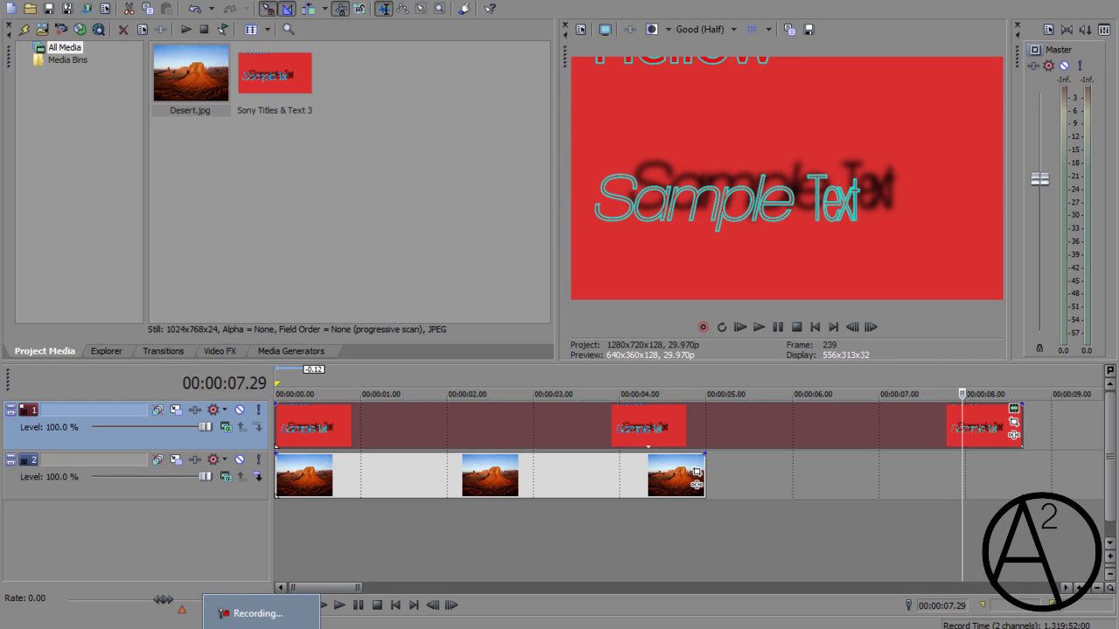
mouse_move(153, 626)
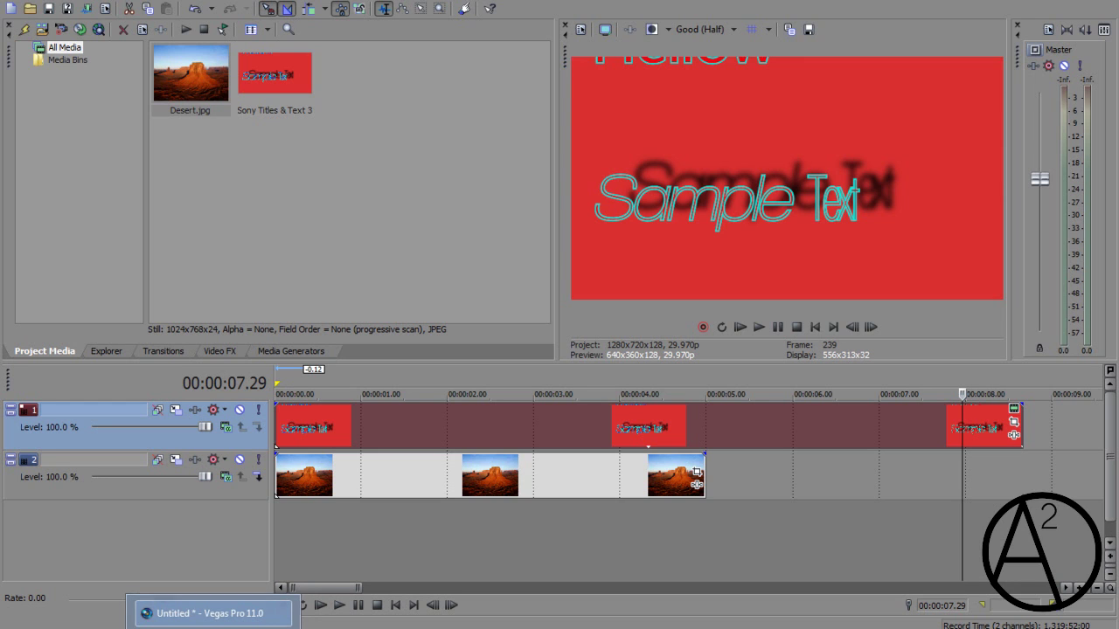